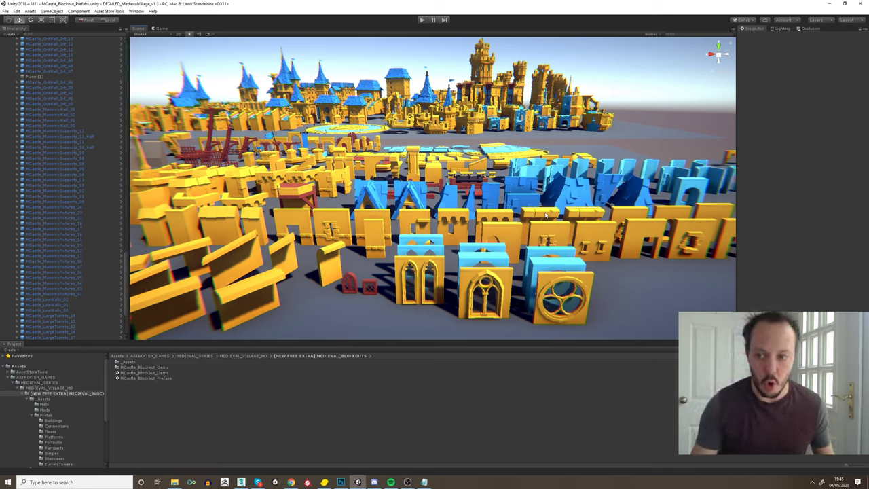
Select the light rampart stairs building among the completed castle prefabs and frame it in the scene view
{"action": "key", "text": "alt+Tab"}
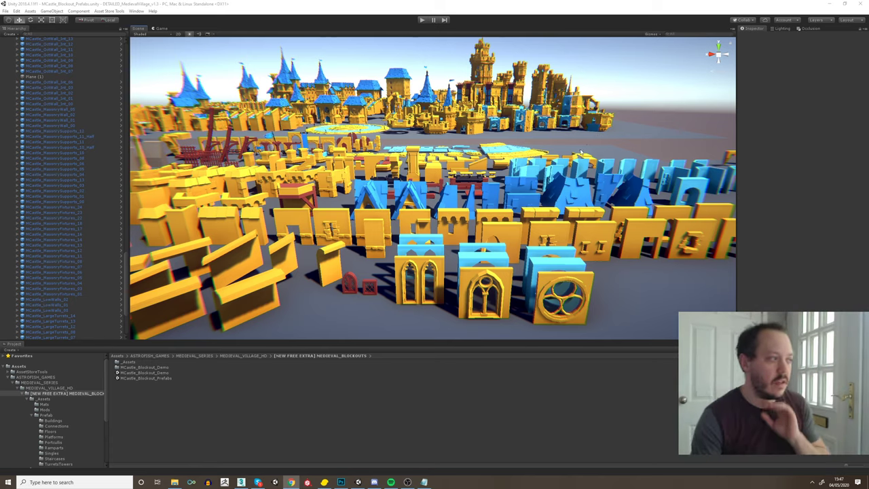
{"action": "scroll", "coordinate": [592, 133], "scroll_direction": "down", "scroll_amount": 4}
{"action": "middle_click_drag", "start_coordinate": [541, 165], "coordinate": [558, 178]}
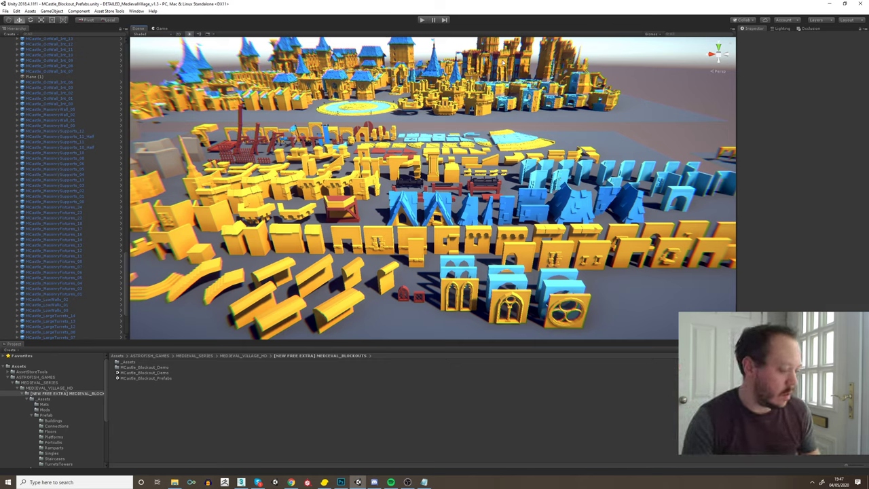
{"action": "left_click", "coordinate": [531, 127]}
{"action": "key", "text": "f"}
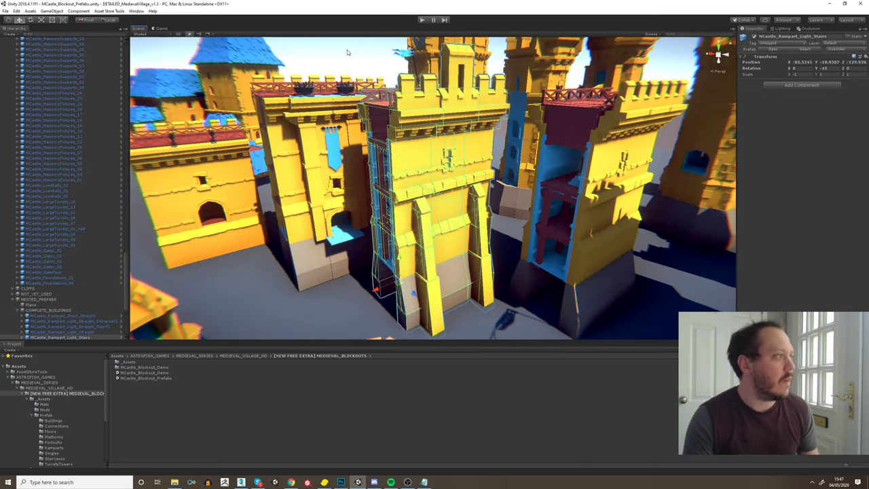
Deselect the rampart building and examine the neighbouring ramparts and towers from above and up close
{"action": "left_click", "coordinate": [341, 56]}
{"action": "scroll", "coordinate": [341, 56], "scroll_direction": "down", "scroll_amount": 10}
{"action": "left_click_drag", "start_coordinate": [505, 132], "coordinate": [503, 202], "text": "alt"}
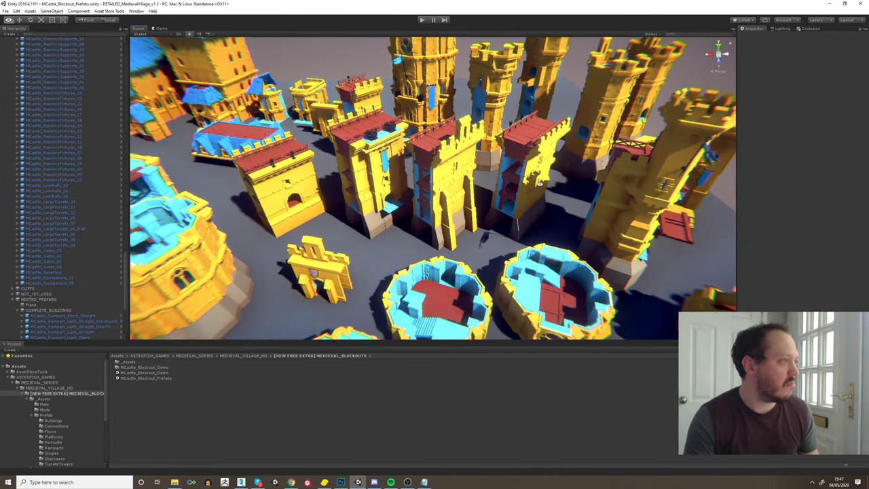
{"action": "scroll", "coordinate": [503, 201], "scroll_direction": "down", "scroll_amount": 8}
{"action": "scroll", "coordinate": [504, 204], "scroll_direction": "down", "scroll_amount": 8}
{"action": "middle_click_drag", "start_coordinate": [503, 203], "coordinate": [729, 231]}
{"action": "scroll", "coordinate": [568, 146], "scroll_direction": "up", "scroll_amount": 6}
{"action": "scroll", "coordinate": [389, 166], "scroll_direction": "up", "scroll_amount": 8}
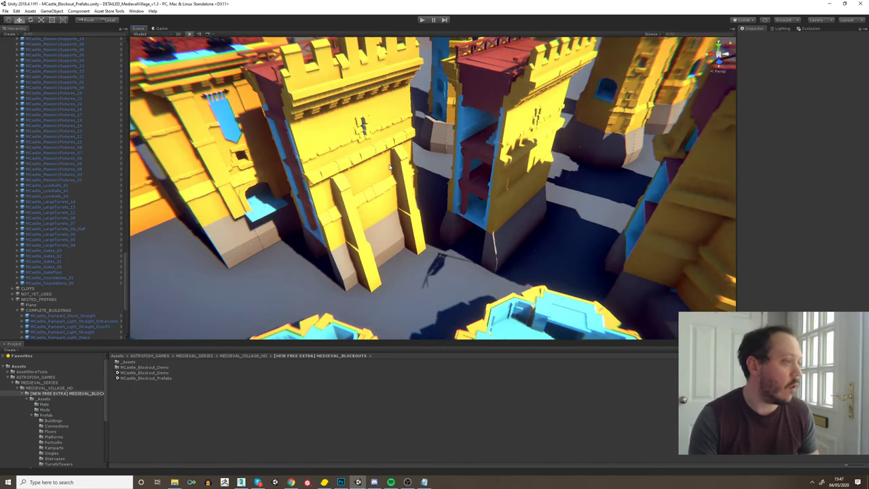
{"action": "middle_click_drag", "start_coordinate": [392, 182], "coordinate": [726, 184]}
Switch to the browser's Unity Asset Store page and view the cover and village street images of DETAILED - Medieval Village
{"action": "key", "text": "alt+Tab"}
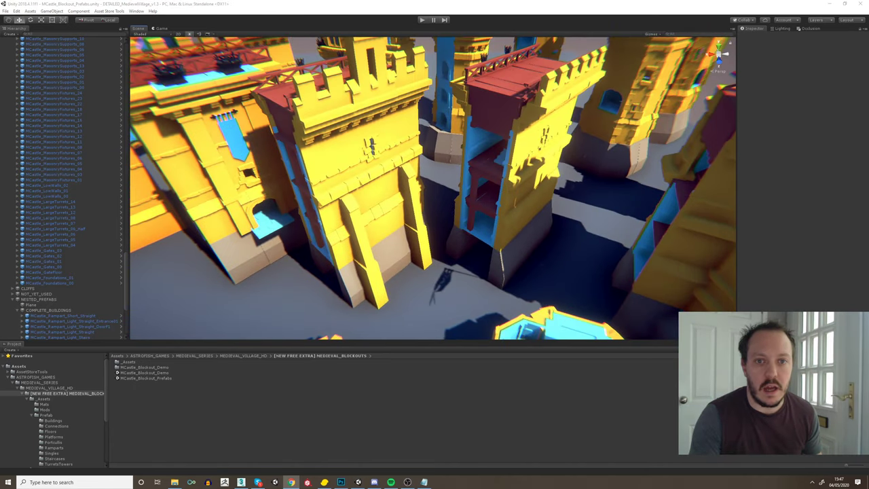
{"action": "left_click_drag", "start_coordinate": [868, 9], "coordinate": [603, 1]}
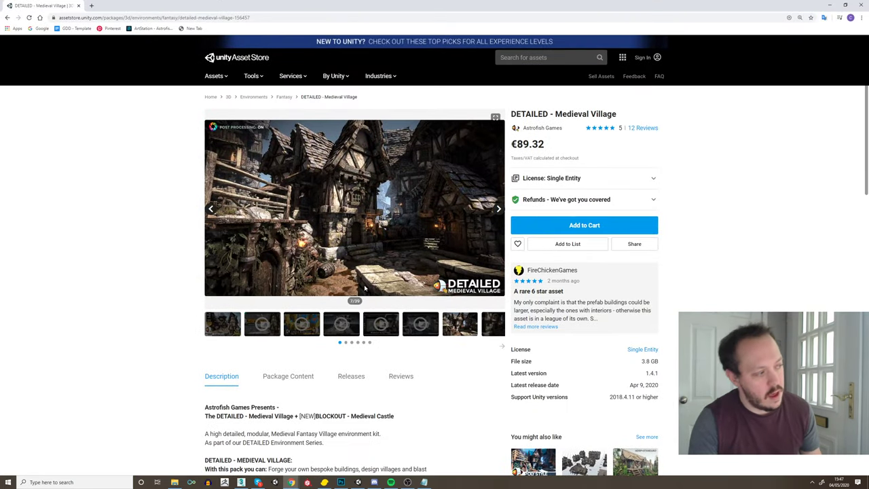
{"action": "left_click", "coordinate": [224, 333]}
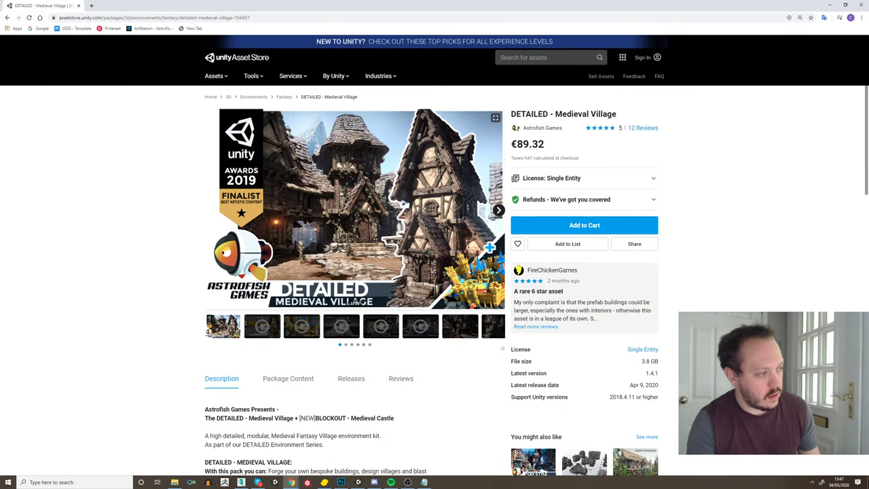
{"action": "left_click", "coordinate": [459, 329]}
{"action": "left_click", "coordinate": [490, 330]}
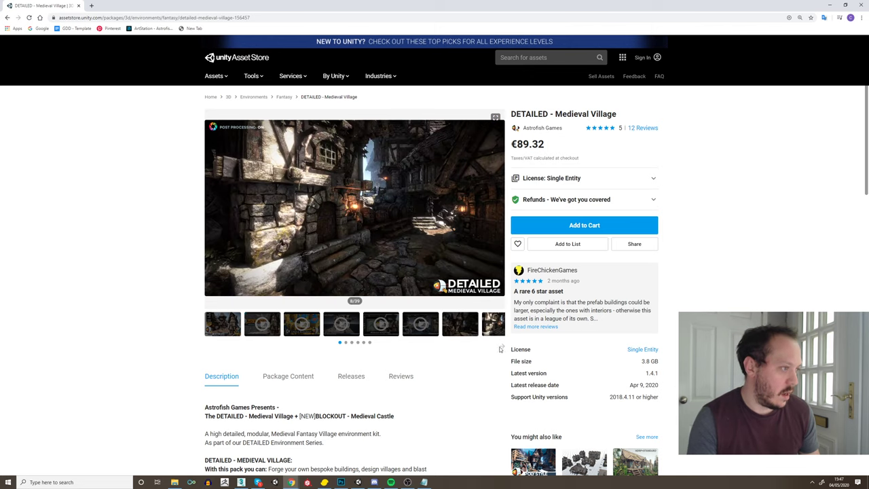
Advance through the product gallery's thumbnails and view the BLOCKOUT Medieval Castle images
{"action": "left_click", "coordinate": [502, 350]}
{"action": "left_click", "coordinate": [502, 349]}
{"action": "left_click", "coordinate": [502, 350]}
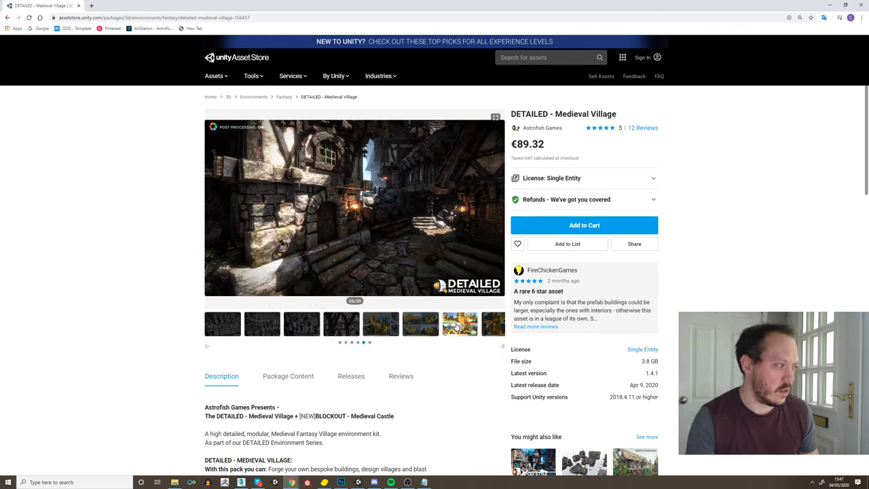
{"action": "left_click", "coordinate": [502, 329]}
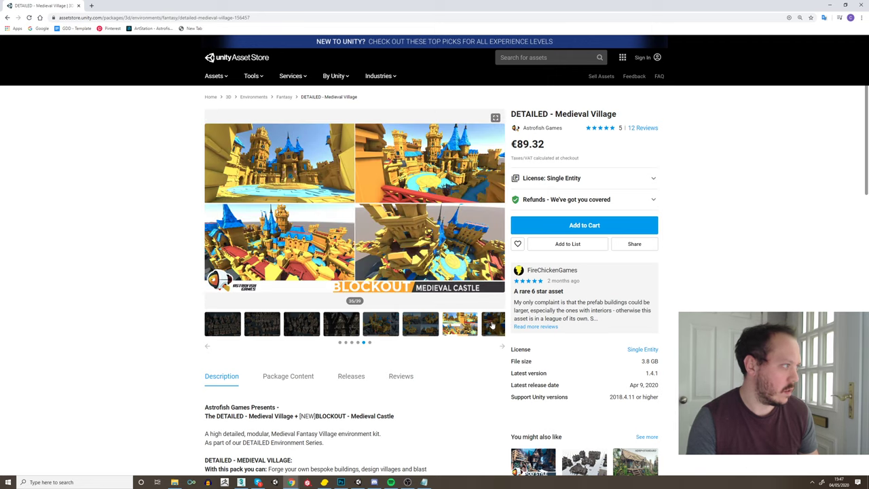
{"action": "left_click", "coordinate": [492, 326]}
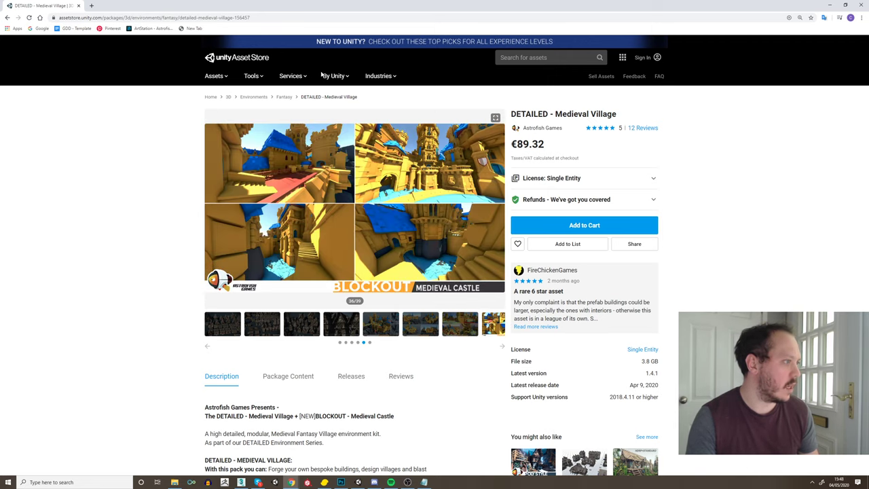
{"action": "scroll", "coordinate": [386, 233], "scroll_direction": "down", "scroll_amount": 3}
{"action": "scroll", "coordinate": [340, 272], "scroll_direction": "up", "scroll_amount": 3}
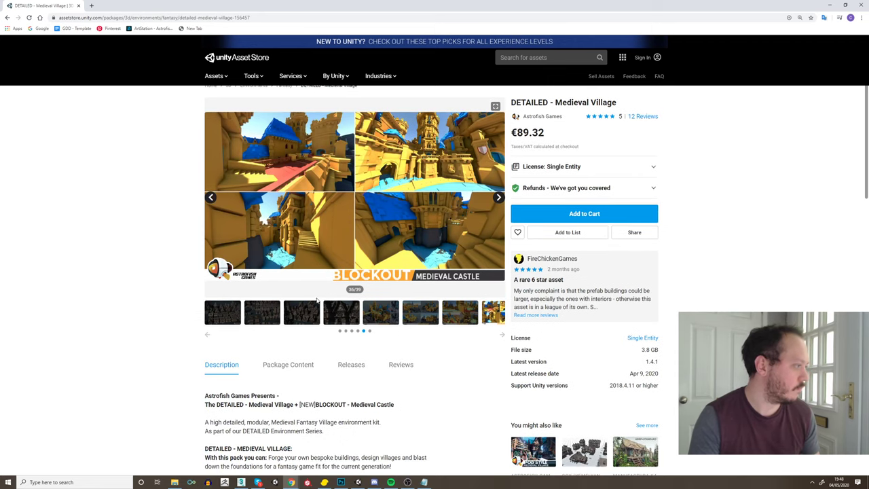
View the gallery's images of the detailed village houses, including the overview of buildings and the timber-framed close-up
{"action": "left_click", "coordinate": [256, 317]}
{"action": "left_click", "coordinate": [263, 314]}
{"action": "left_click", "coordinate": [235, 315]}
{"action": "left_click", "coordinate": [310, 314]}
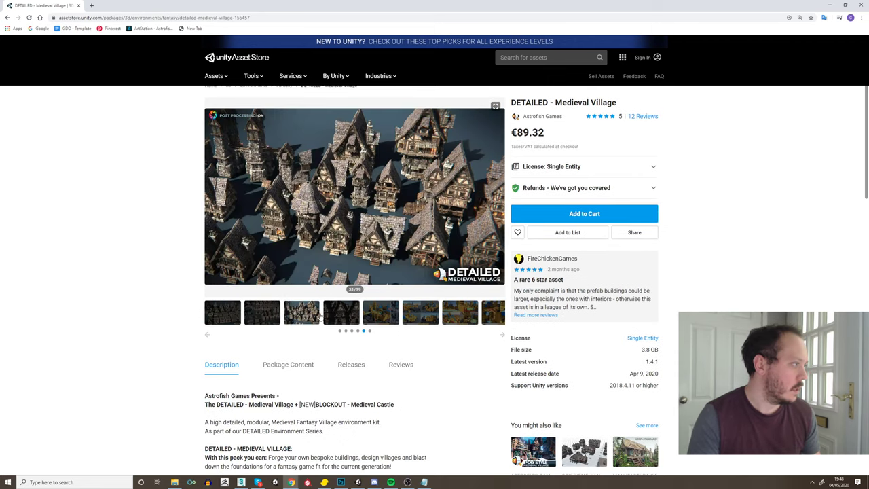
{"action": "left_click", "coordinate": [337, 320]}
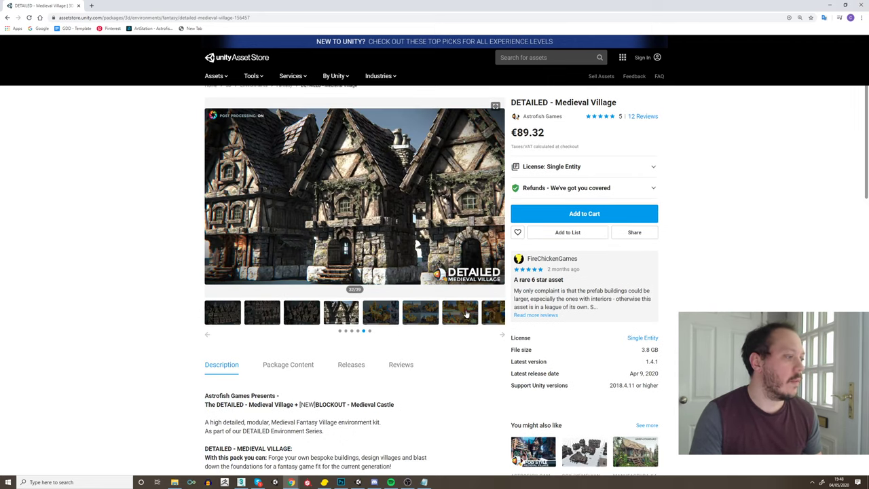
{"action": "left_click", "coordinate": [467, 312]}
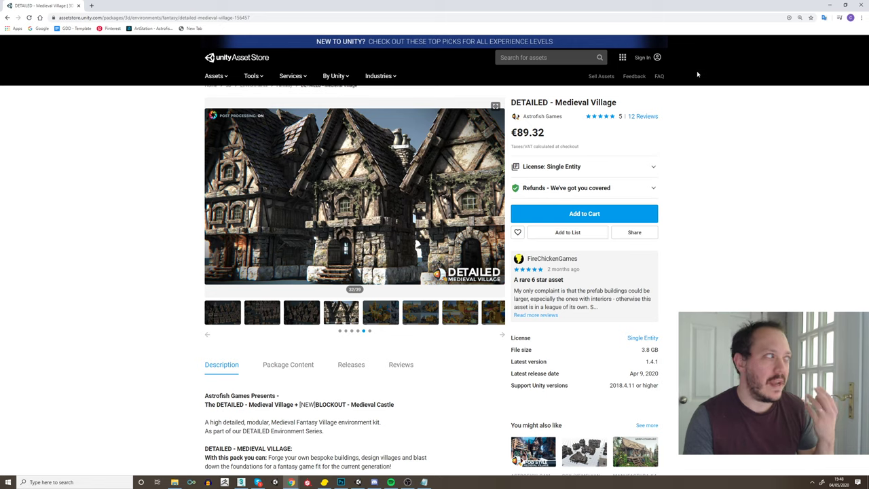
Return to Unity and survey the whole prefab layout, from the completed castle buildings to the modular pieces
{"action": "left_click", "coordinate": [830, 5]}
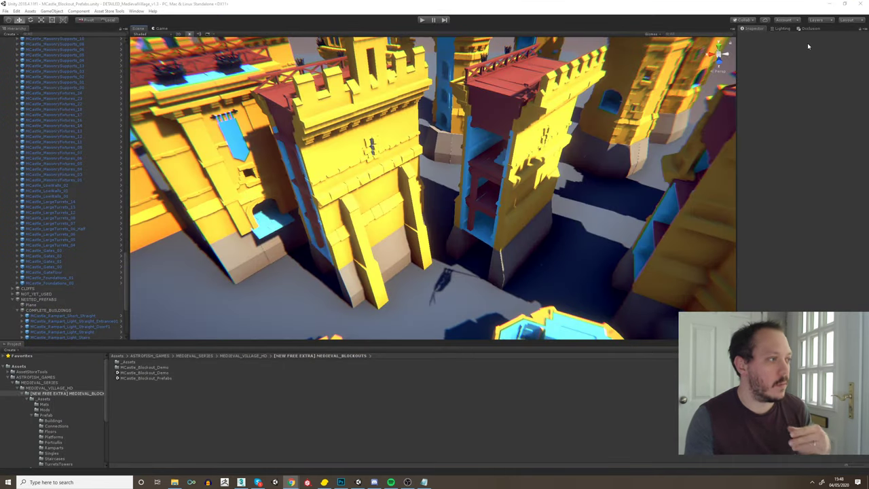
{"action": "scroll", "coordinate": [497, 173], "scroll_direction": "down", "scroll_amount": 15}
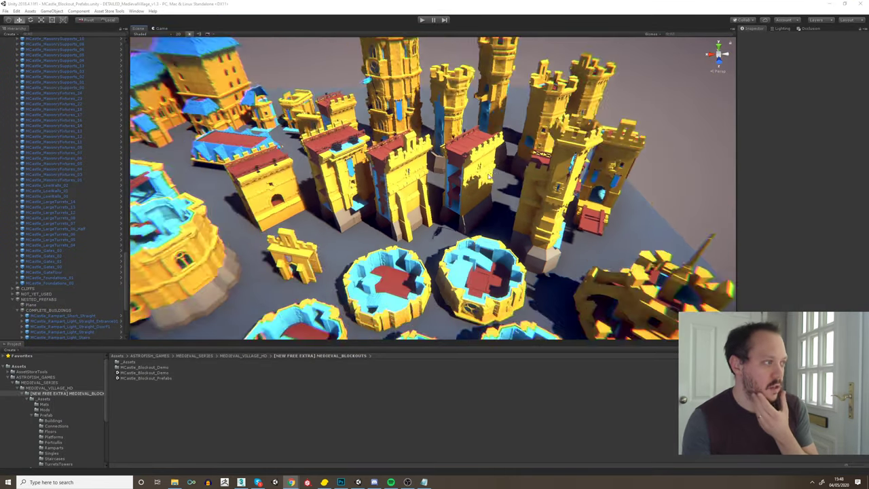
{"action": "scroll", "coordinate": [456, 199], "scroll_direction": "down", "scroll_amount": 9}
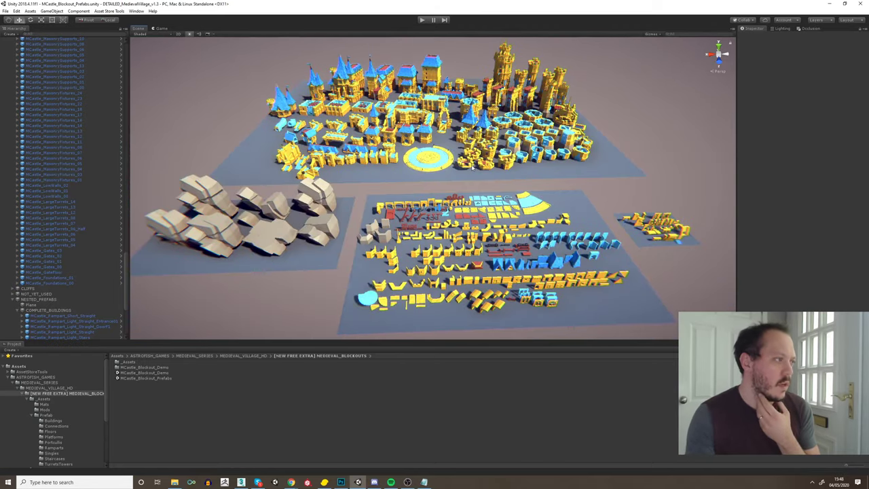
{"action": "middle_click_drag", "start_coordinate": [455, 200], "coordinate": [464, 176]}
{"action": "middle_click_drag", "start_coordinate": [516, 139], "coordinate": [456, 201]}
{"action": "scroll", "coordinate": [456, 201], "scroll_direction": "up", "scroll_amount": 2}
{"action": "scroll", "coordinate": [456, 201], "scroll_direction": "down", "scroll_amount": 4}
{"action": "scroll", "coordinate": [480, 227], "scroll_direction": "up", "scroll_amount": 6}
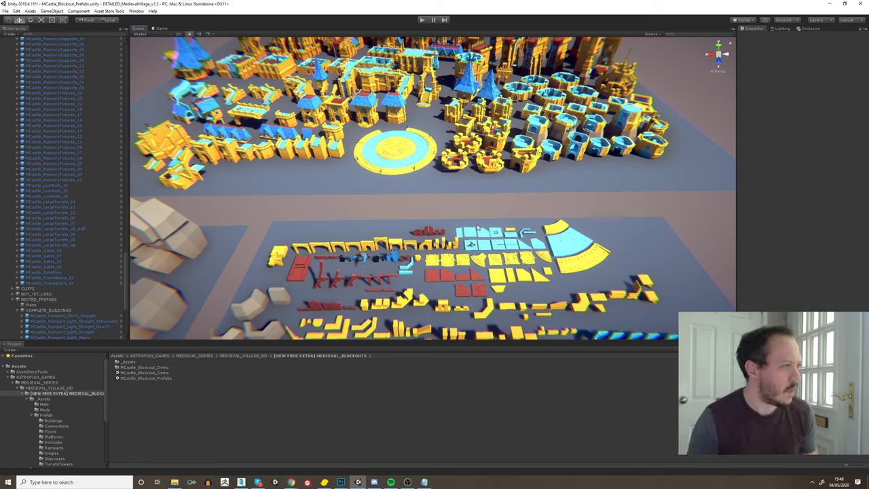
Examine the modular castle pieces row by row, from the arches and floor tiles to the walls, roofs and staircases
{"action": "scroll", "coordinate": [520, 197], "scroll_direction": "up", "scroll_amount": 2}
{"action": "middle_click_drag", "start_coordinate": [513, 245], "coordinate": [506, 202]}
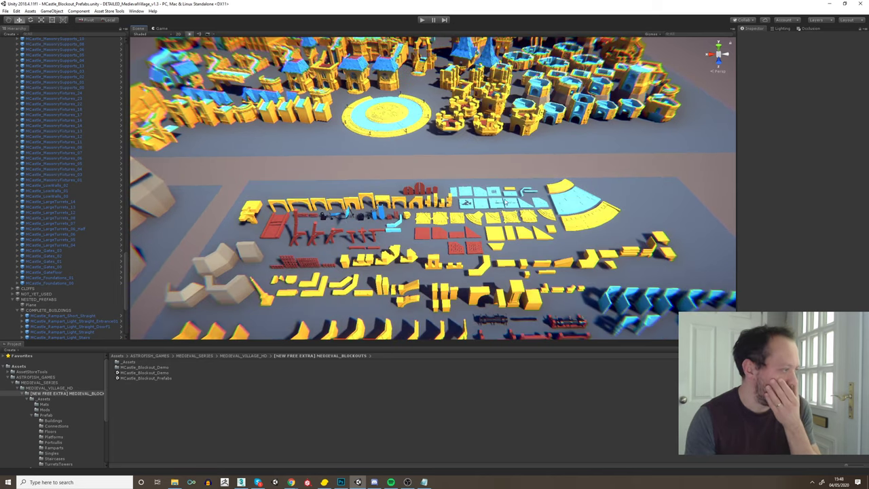
{"action": "middle_click_drag", "start_coordinate": [499, 236], "coordinate": [509, 194]}
{"action": "scroll", "coordinate": [509, 194], "scroll_direction": "up", "scroll_amount": 3}
{"action": "scroll", "coordinate": [508, 195], "scroll_direction": "up", "scroll_amount": 1}
{"action": "middle_click_drag", "start_coordinate": [495, 249], "coordinate": [501, 209]}
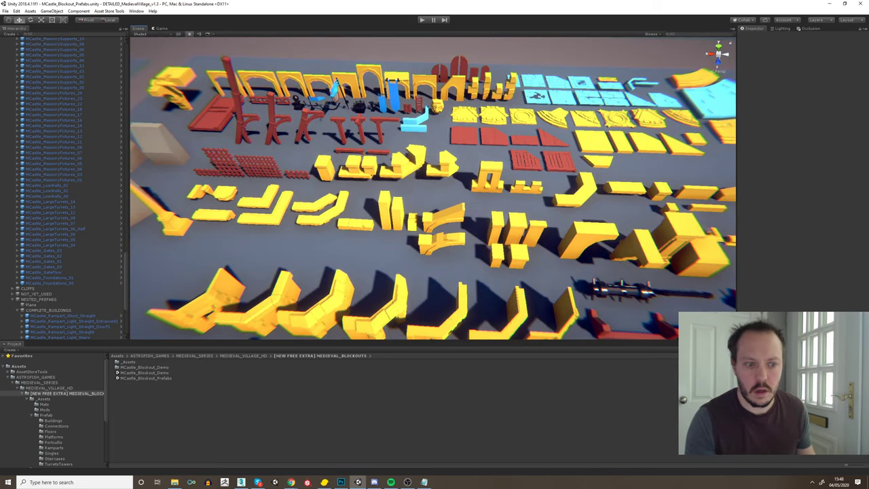
{"action": "middle_click_drag", "start_coordinate": [498, 204], "coordinate": [494, 95]}
{"action": "scroll", "coordinate": [494, 95], "scroll_direction": "down", "scroll_amount": 3}
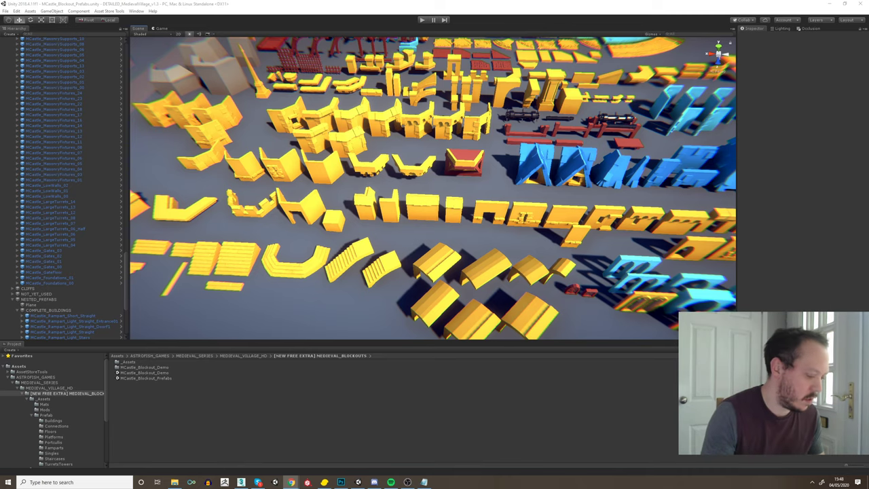
Switch to the browser window with ArtStation, add the Pinterest tab to it and make ArtStation the active page
{"action": "left_click_drag", "start_coordinate": [868, 95], "coordinate": [611, 114]}
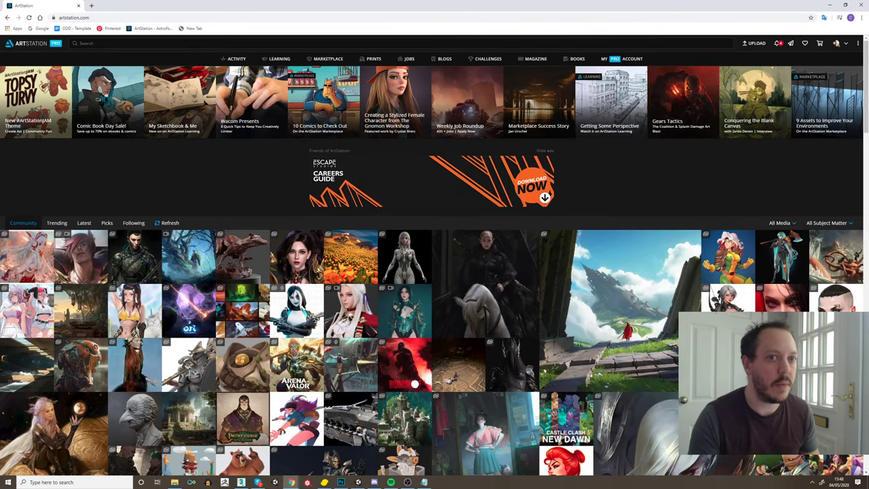
{"action": "left_click_drag", "start_coordinate": [159, 2], "coordinate": [144, 4]}
{"action": "left_click", "coordinate": [45, 4]}
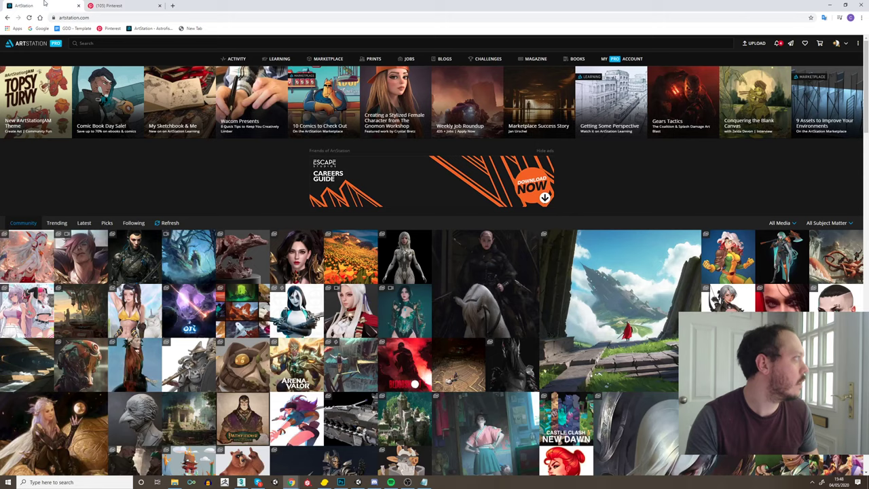
Search ArtStation for "Trim Sheets"
{"action": "left_click", "coordinate": [191, 40]}
{"action": "type", "text": "Tr"}
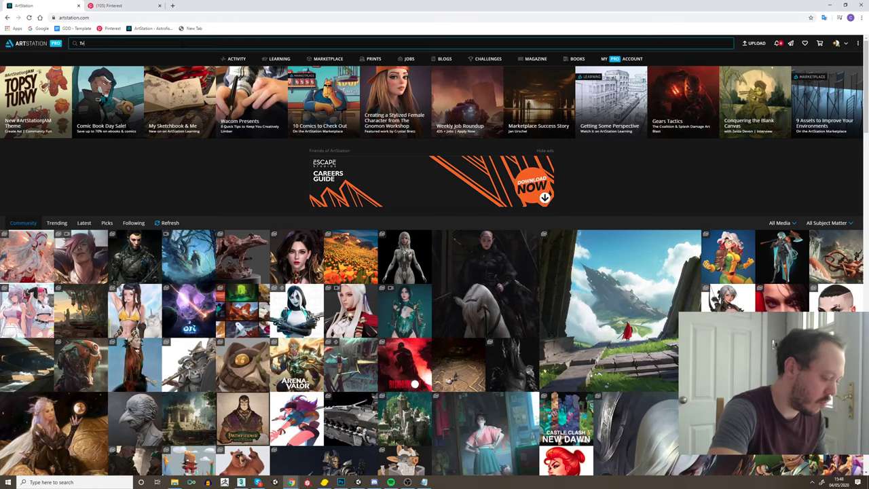
{"action": "type", "text": "im Sheets"}
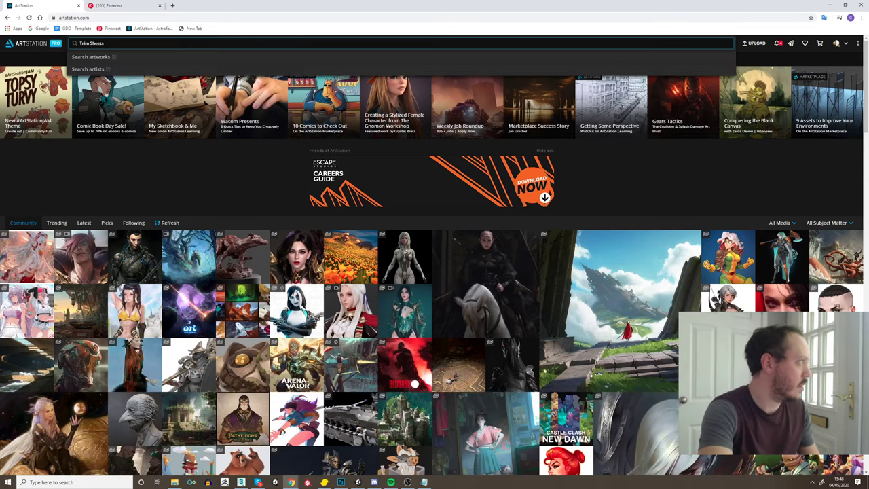
{"action": "key", "text": "BackSpace"}
{"action": "type", "text": "s"}
{"action": "key", "text": "Return"}
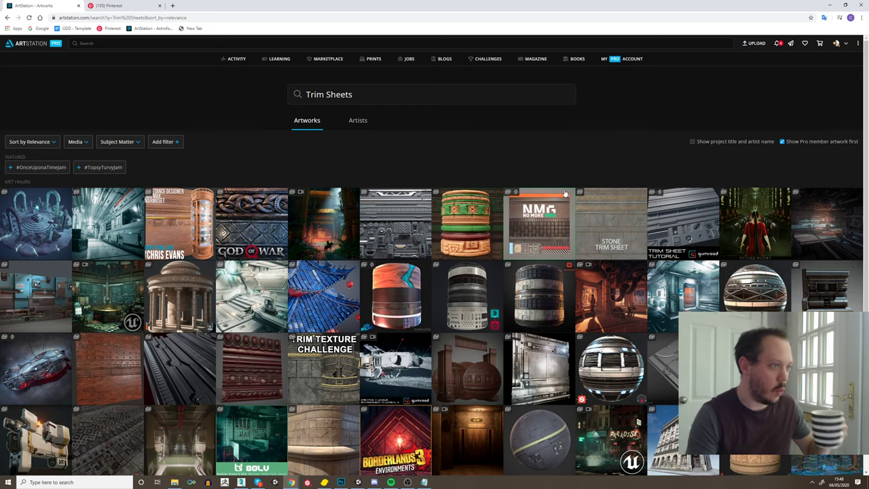
Open the Stone Trim Sheet artwork, review its texture, wall render and ZBrush sculpt, and return to the search results
{"action": "left_click", "coordinate": [635, 201]}
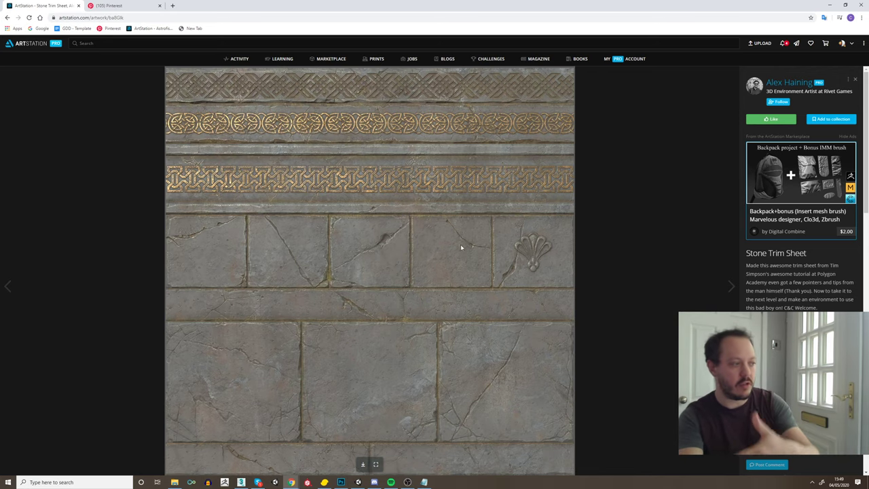
{"action": "scroll", "coordinate": [459, 299], "scroll_direction": "down", "scroll_amount": 1}
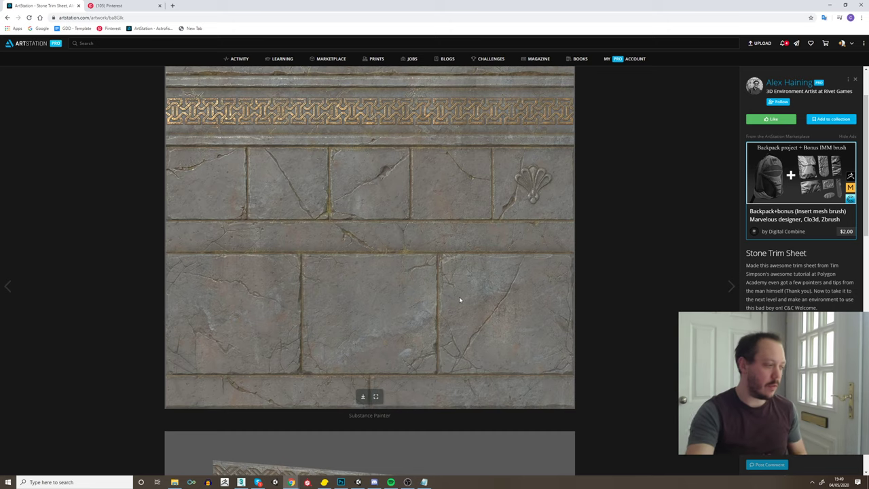
{"action": "scroll", "coordinate": [414, 316], "scroll_direction": "down", "scroll_amount": 4}
{"action": "scroll", "coordinate": [415, 314], "scroll_direction": "down", "scroll_amount": 6}
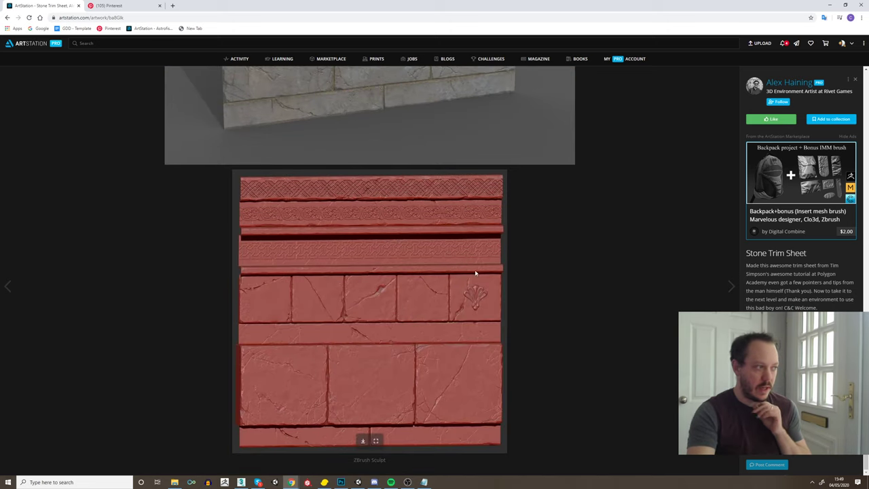
{"action": "key", "text": "alt+Left"}
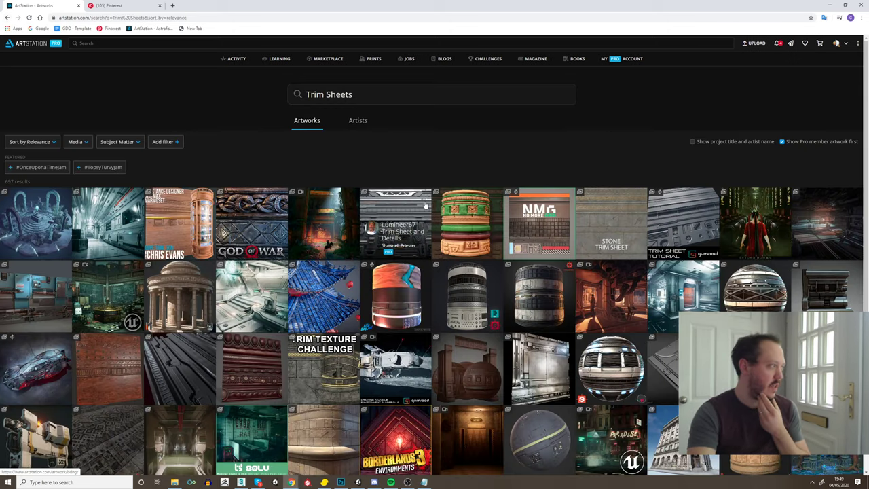
Open the Exploration Into Trim Sheets artwork, review its diorama and stone trim textures, and return to the search results
{"action": "left_click", "coordinate": [37, 221]}
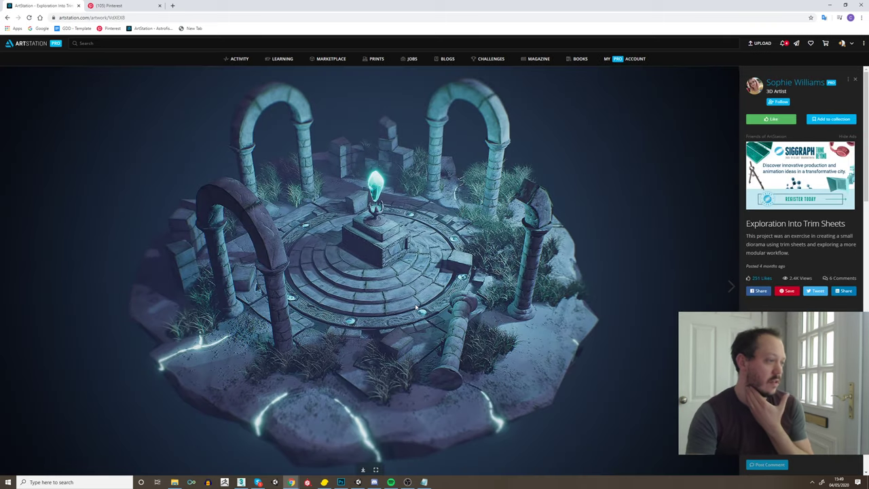
{"action": "scroll", "coordinate": [458, 310], "scroll_direction": "down", "scroll_amount": 7}
{"action": "scroll", "coordinate": [438, 307], "scroll_direction": "down", "scroll_amount": 5}
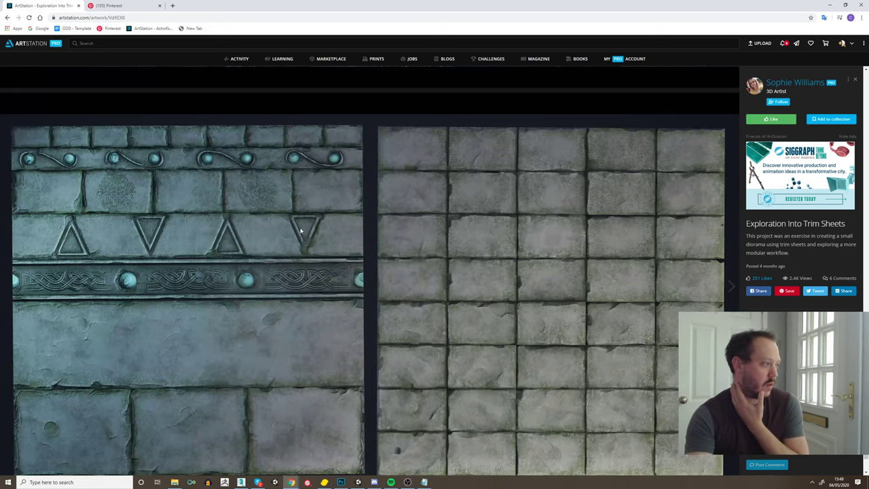
{"action": "scroll", "coordinate": [254, 232], "scroll_direction": "down", "scroll_amount": 1}
{"action": "left_click", "coordinate": [7, 19]}
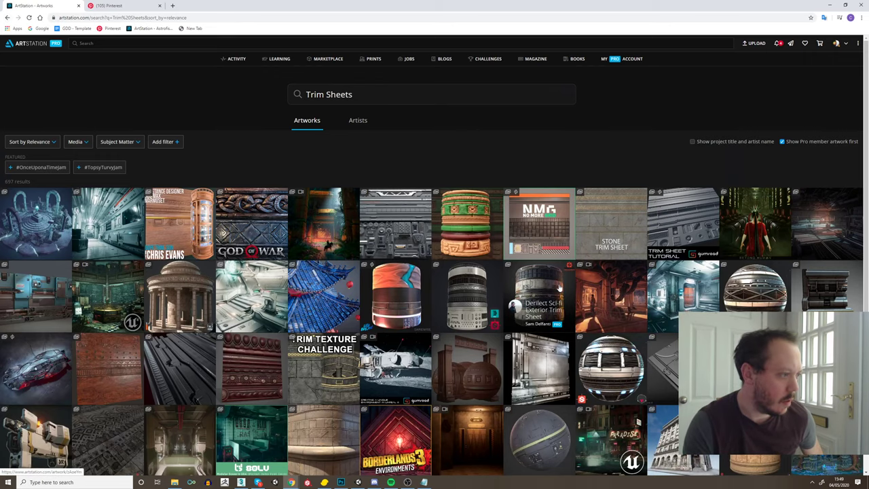
Open the Derilect Sci-fi Exterior Trim Sheet artwork, review its renders and texture maps, and return to the search results
{"action": "left_click", "coordinate": [559, 288]}
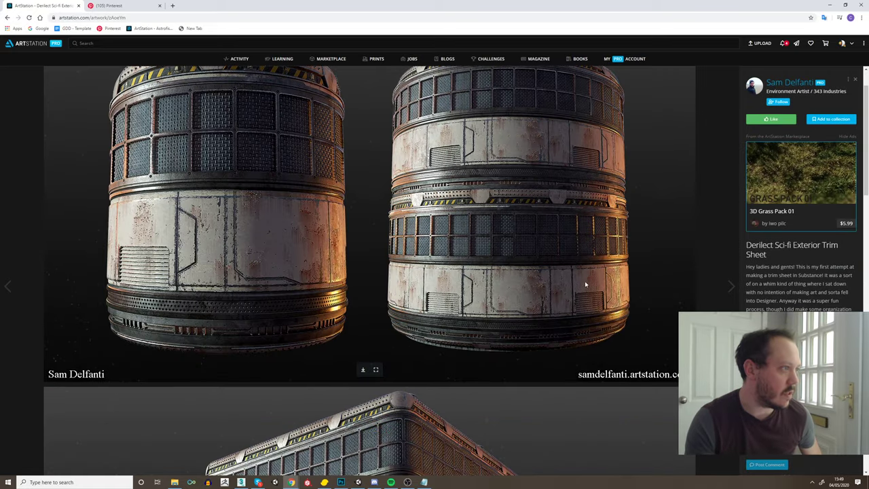
{"action": "scroll", "coordinate": [586, 283], "scroll_direction": "down", "scroll_amount": 12}
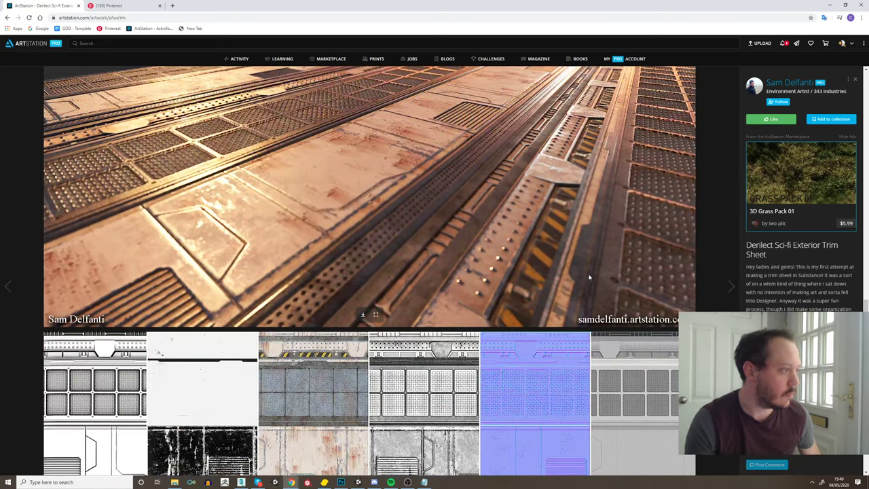
{"action": "scroll", "coordinate": [590, 277], "scroll_direction": "down", "scroll_amount": 5}
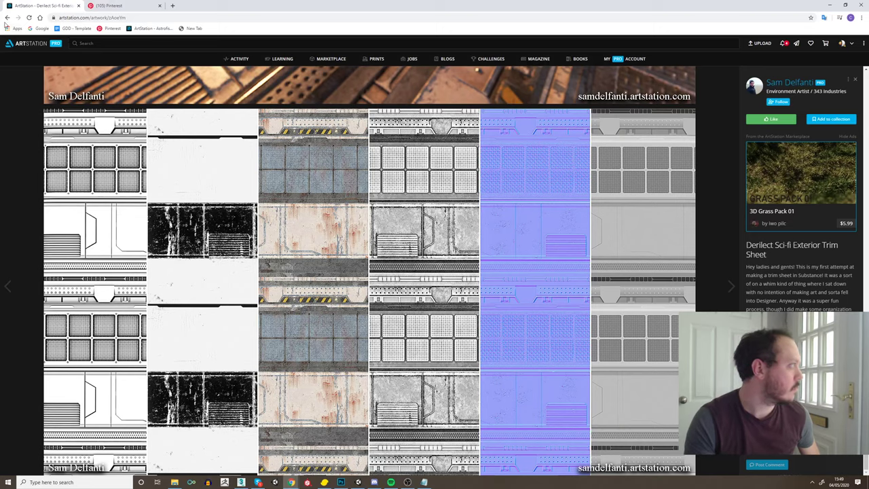
{"action": "left_click", "coordinate": [6, 17]}
Open the Corfu Temple artwork, review its modular pieces, trim sheets and tileable brick texture, and return to the search results
{"action": "left_click", "coordinate": [611, 191]}
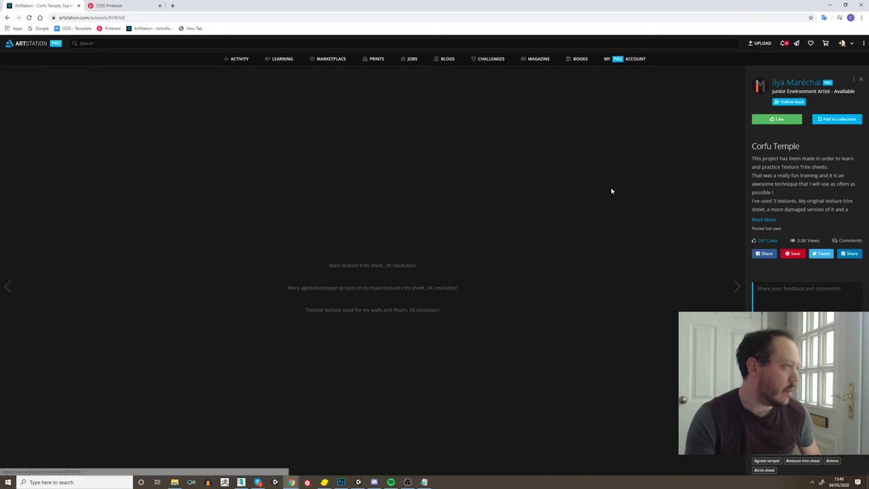
{"action": "scroll", "coordinate": [352, 287], "scroll_direction": "down", "scroll_amount": 3}
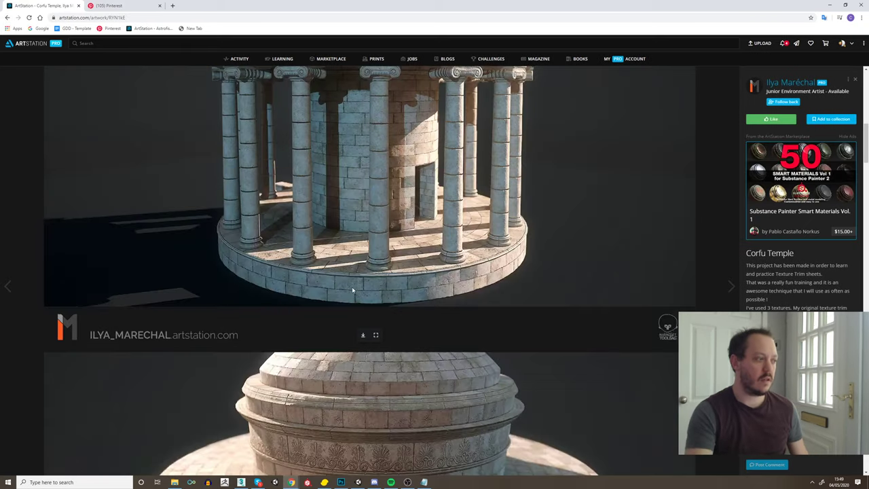
{"action": "scroll", "coordinate": [381, 272], "scroll_direction": "down", "scroll_amount": 20}
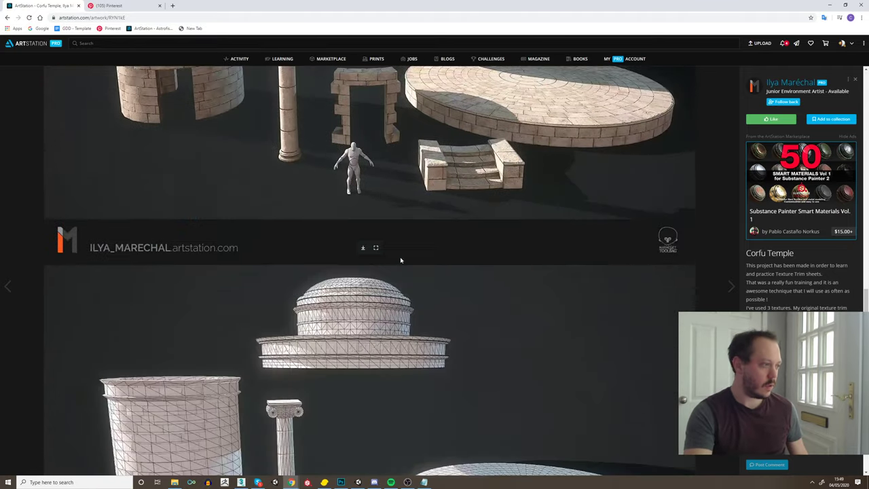
{"action": "scroll", "coordinate": [400, 260], "scroll_direction": "down", "scroll_amount": 10}
{"action": "scroll", "coordinate": [279, 225], "scroll_direction": "down", "scroll_amount": 14}
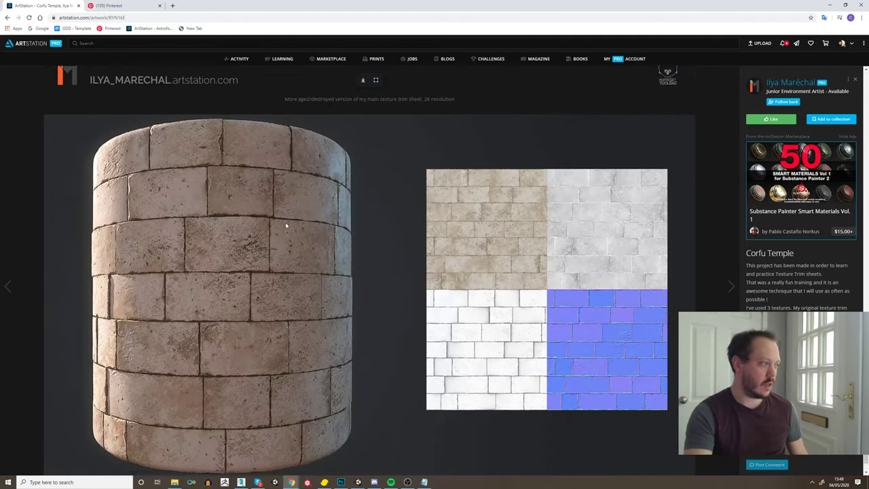
{"action": "scroll", "coordinate": [479, 295], "scroll_direction": "up", "scroll_amount": 10}
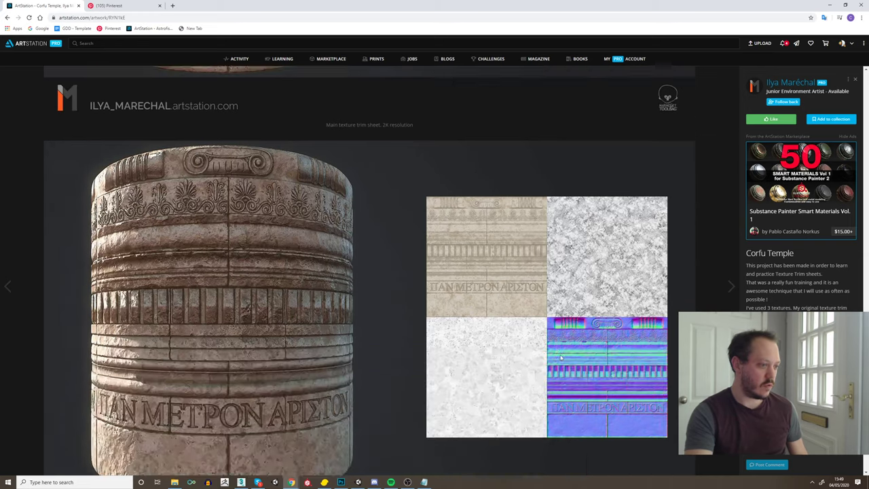
{"action": "key", "text": "alt+Left"}
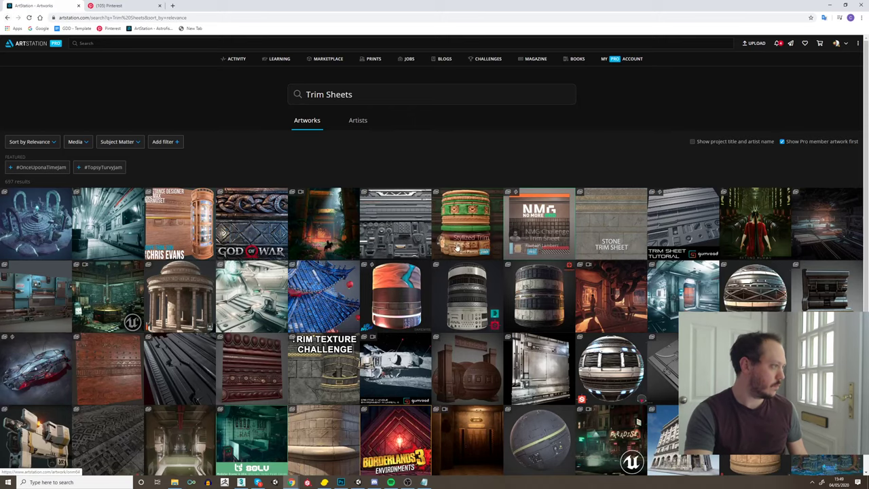
Open the God of War Trims artwork, review its carved wood, stone and metal trims, and return to the search results
{"action": "left_click", "coordinate": [253, 227]}
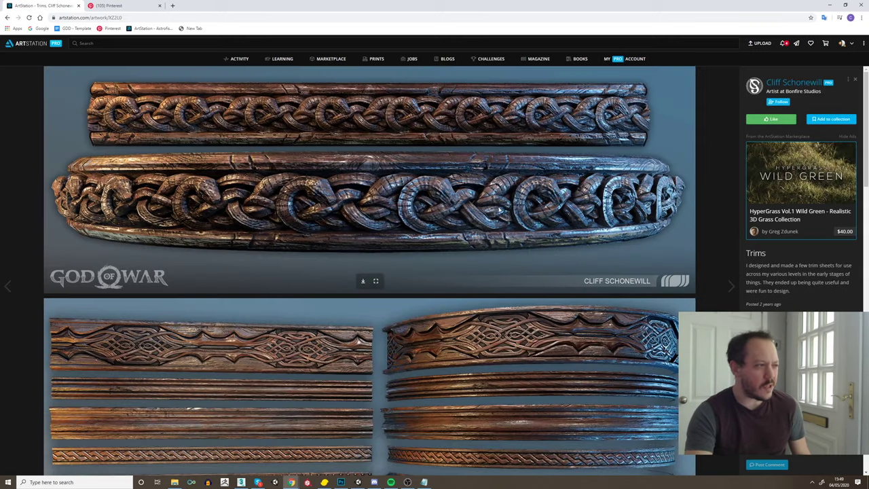
{"action": "scroll", "coordinate": [478, 217], "scroll_direction": "down", "scroll_amount": 6}
{"action": "scroll", "coordinate": [477, 219], "scroll_direction": "up", "scroll_amount": 3}
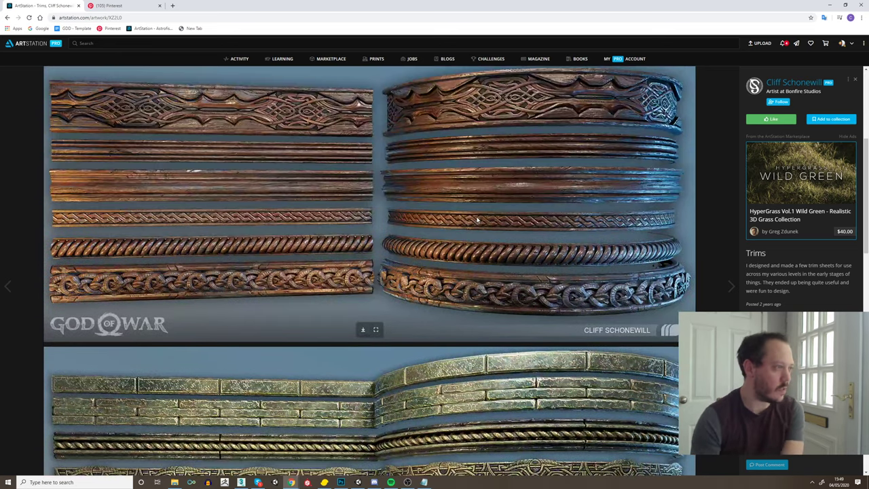
{"action": "scroll", "coordinate": [477, 218], "scroll_direction": "down", "scroll_amount": 10}
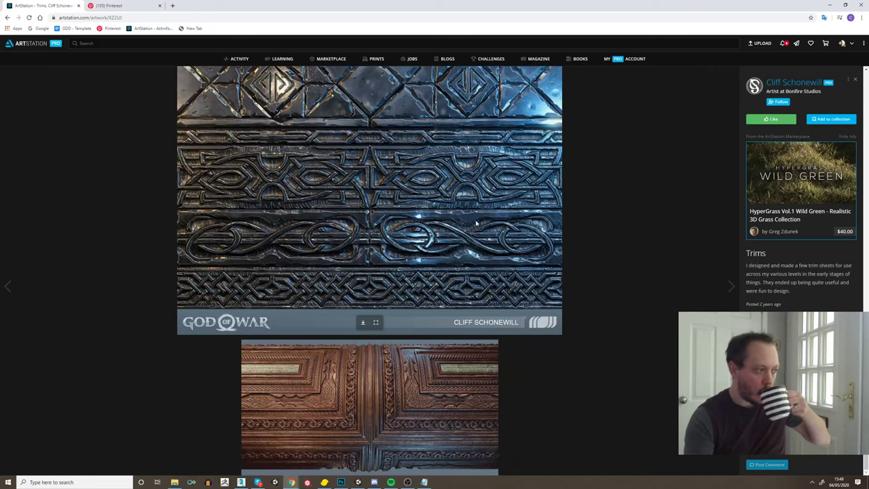
{"action": "left_click", "coordinate": [6, 19]}
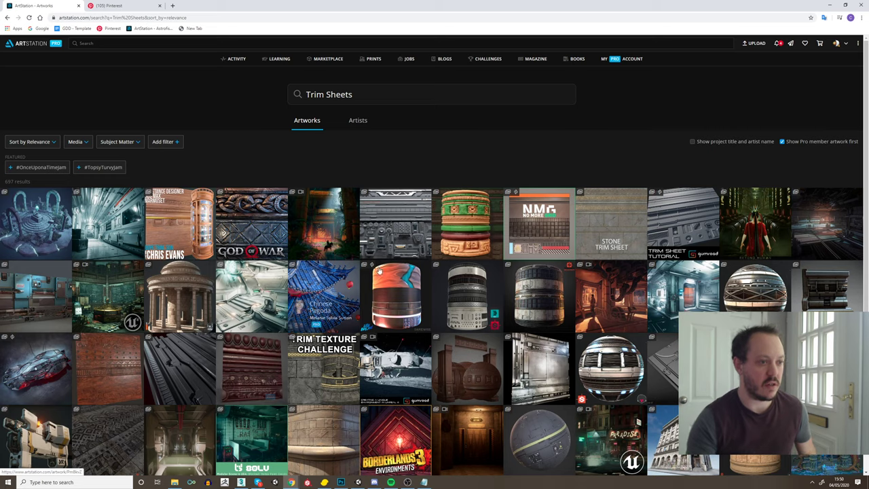
Open the Trim sheet practice artwork, review its stone wall trim renders, and return to the search results
{"action": "scroll", "coordinate": [747, 313], "scroll_direction": "down", "scroll_amount": 1}
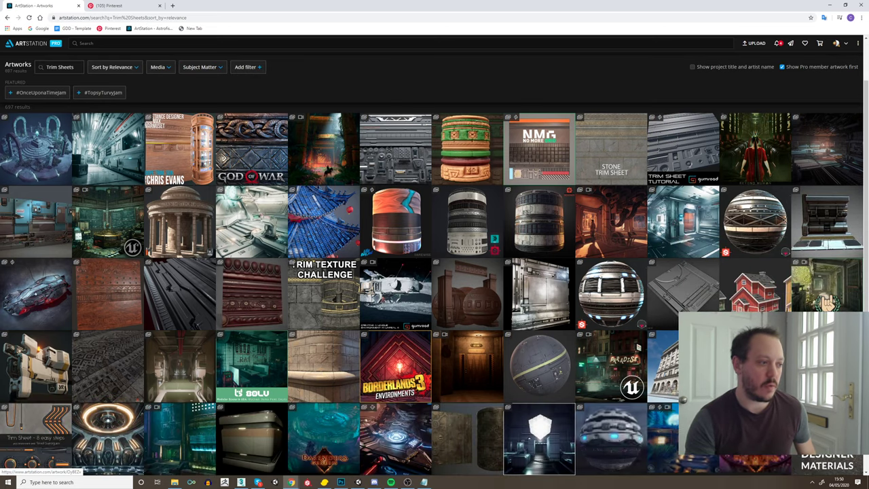
{"action": "left_click", "coordinate": [827, 302]}
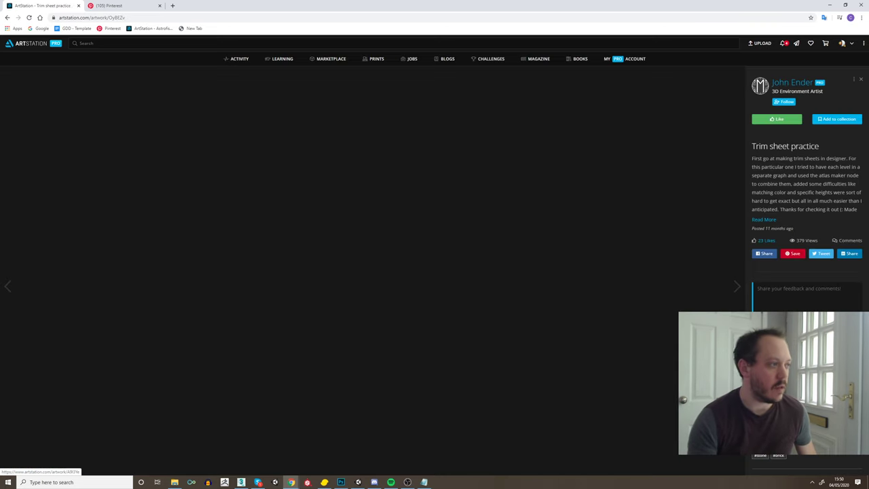
{"action": "scroll", "coordinate": [289, 251], "scroll_direction": "down", "scroll_amount": 4}
{"action": "scroll", "coordinate": [288, 251], "scroll_direction": "down", "scroll_amount": 2}
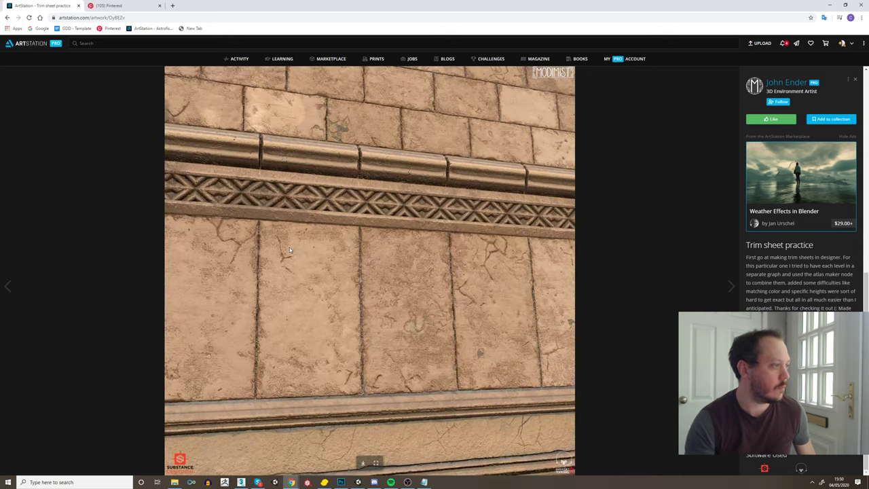
{"action": "left_click", "coordinate": [7, 18]}
Open the Bowery Building - New York City artwork, review its modular set and trim sheet, and return to the search results
{"action": "left_click", "coordinate": [827, 302]}
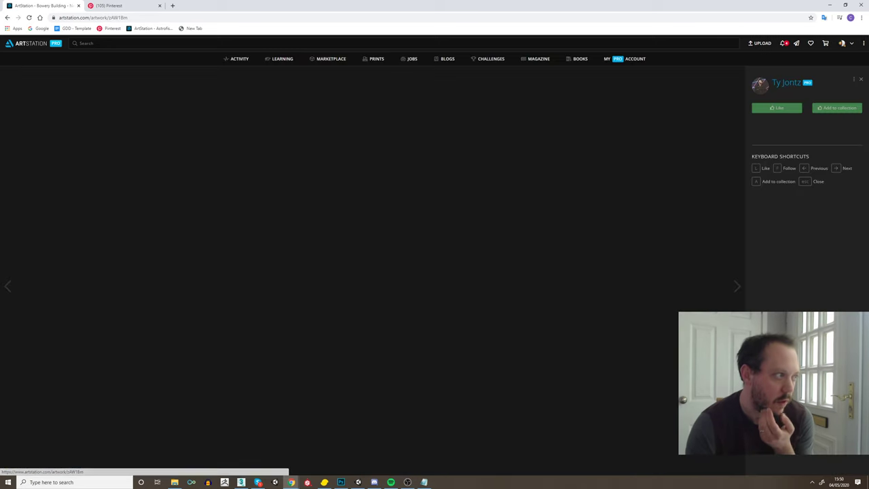
{"action": "scroll", "coordinate": [495, 239], "scroll_direction": "down", "scroll_amount": 15}
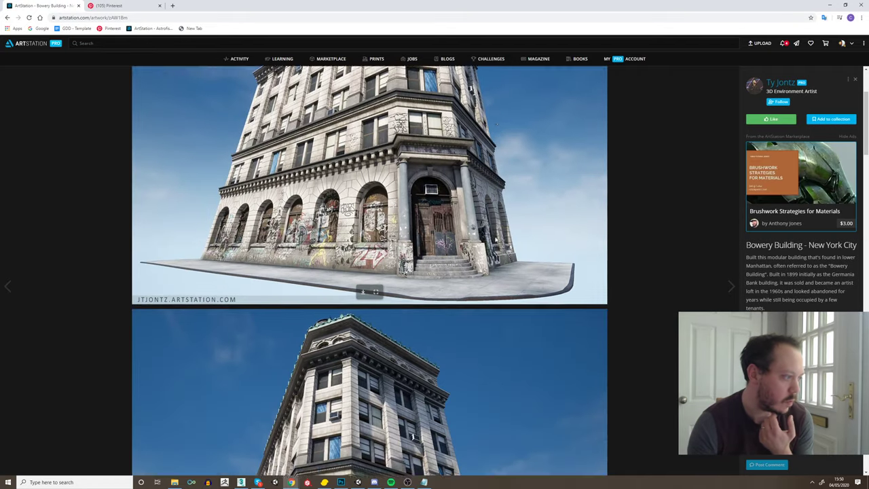
{"action": "scroll", "coordinate": [489, 234], "scroll_direction": "down", "scroll_amount": 8}
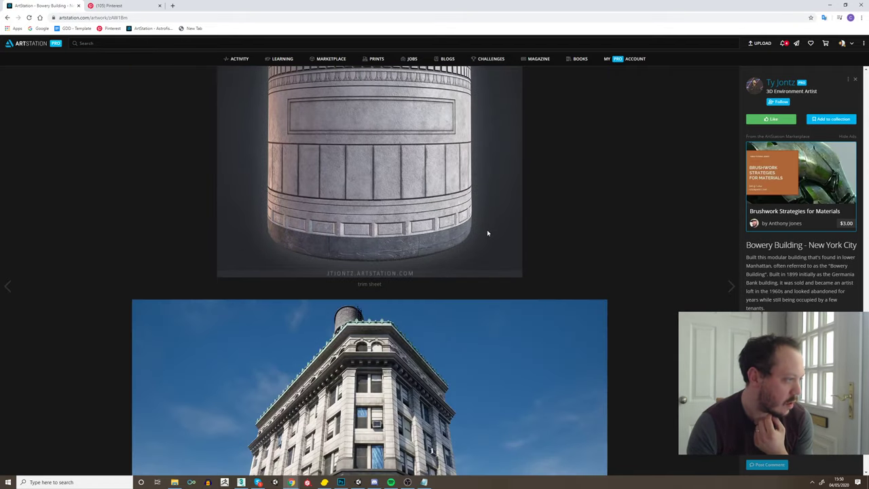
{"action": "scroll", "coordinate": [487, 231], "scroll_direction": "up", "scroll_amount": 3}
{"action": "scroll", "coordinate": [417, 262], "scroll_direction": "up", "scroll_amount": 3}
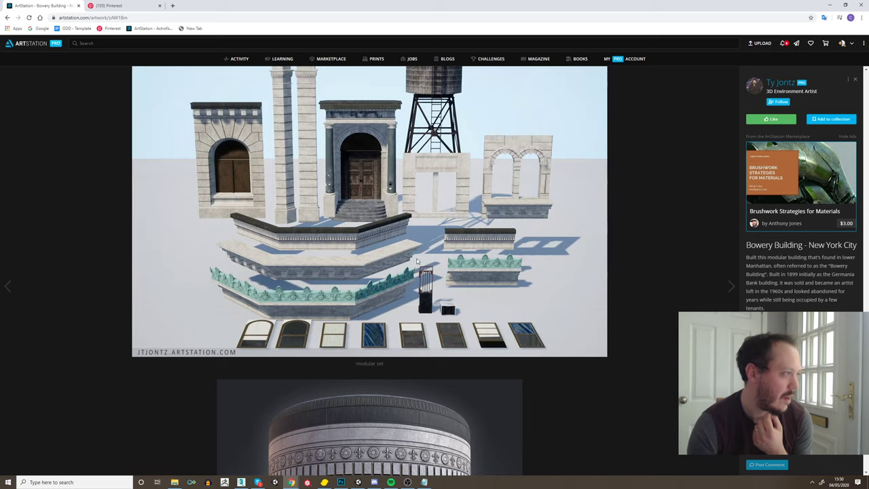
{"action": "scroll", "coordinate": [414, 258], "scroll_direction": "down", "scroll_amount": 9}
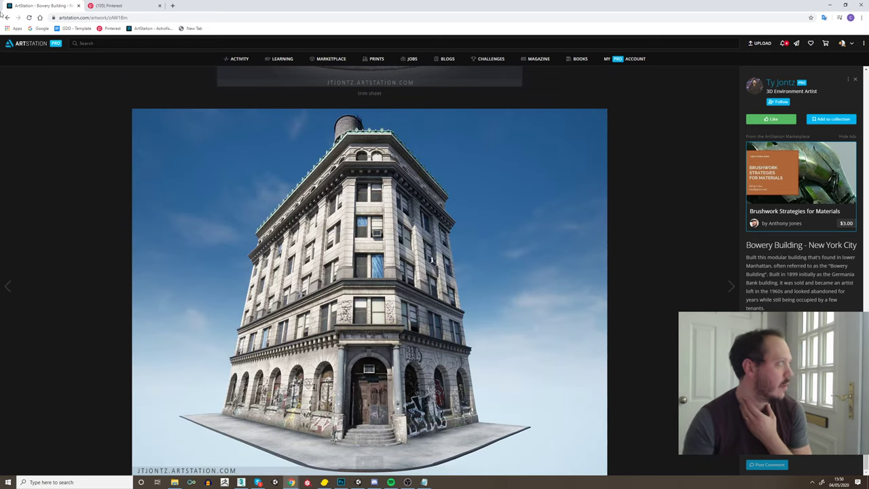
{"action": "left_click", "coordinate": [6, 18]}
Open the Wilson's Heart Trim Sheets artwork, review its carved wood sheets and texture maps, and return to the search results
{"action": "left_click", "coordinate": [260, 303]}
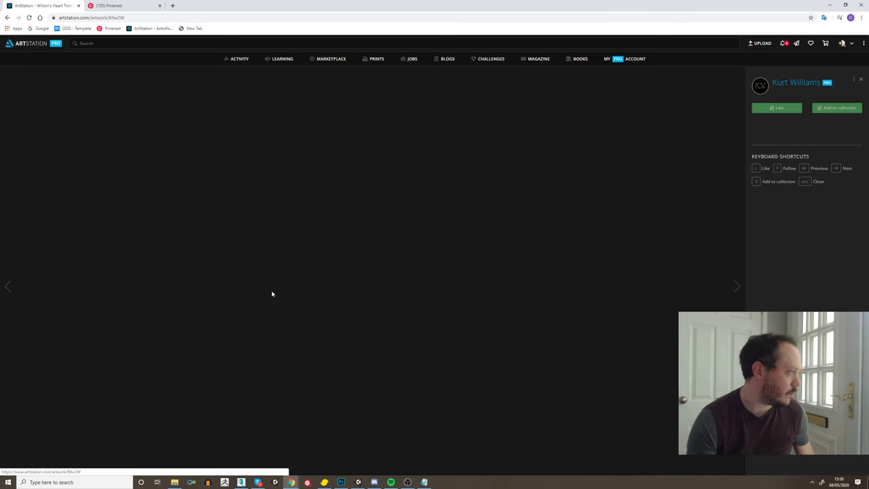
{"action": "scroll", "coordinate": [311, 260], "scroll_direction": "down", "scroll_amount": 5}
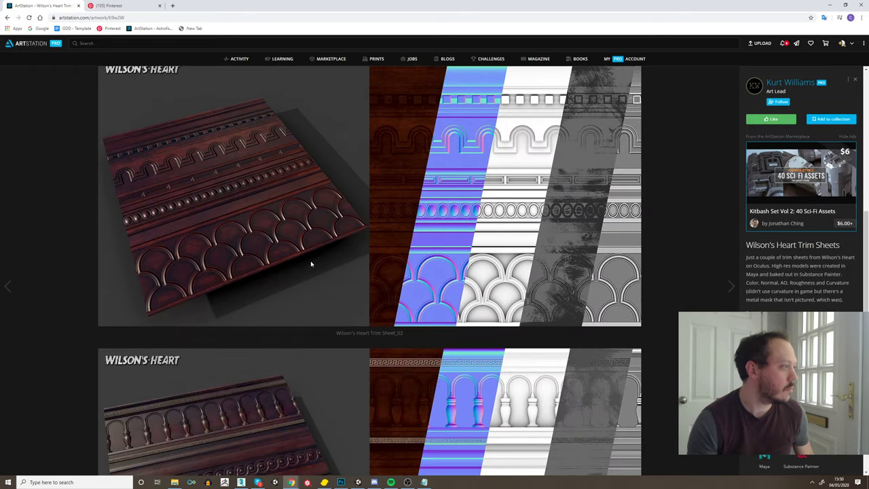
{"action": "scroll", "coordinate": [310, 260], "scroll_direction": "down", "scroll_amount": 2}
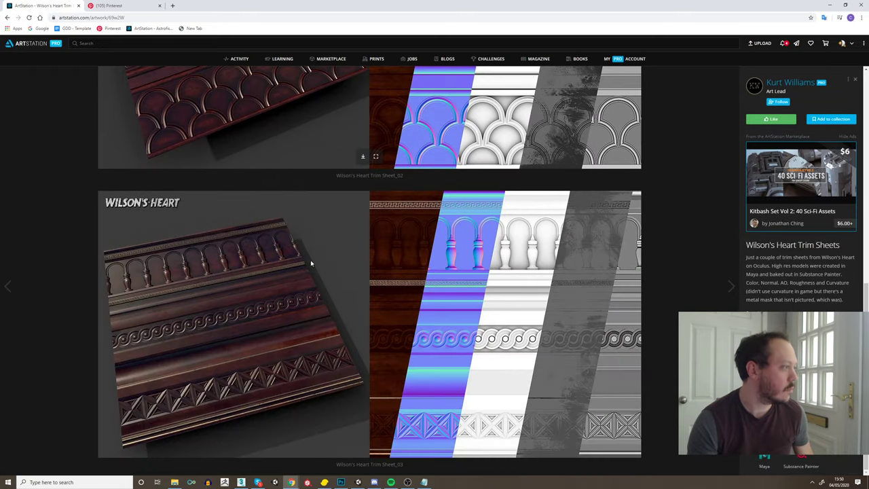
{"action": "left_click", "coordinate": [8, 17]}
Open the Stone Trim Sheet artwork made with Maya and Mixer, review its render and texture maps, and return to the search results
{"action": "scroll", "coordinate": [540, 306], "scroll_direction": "down", "scroll_amount": 2}
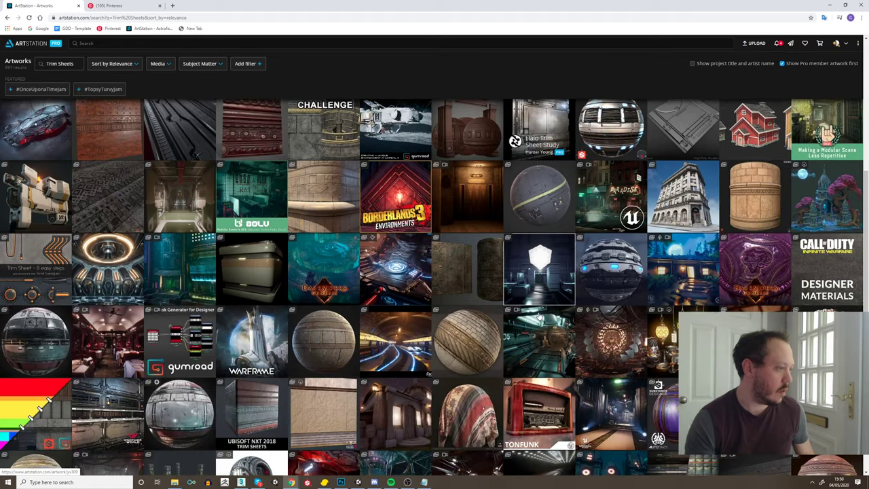
{"action": "left_click", "coordinate": [346, 183]}
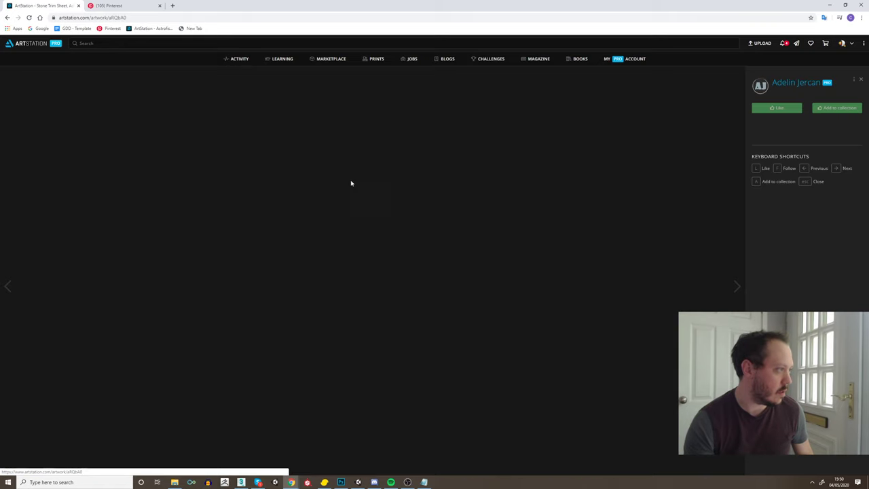
{"action": "scroll", "coordinate": [97, 233], "scroll_direction": "down", "scroll_amount": 8}
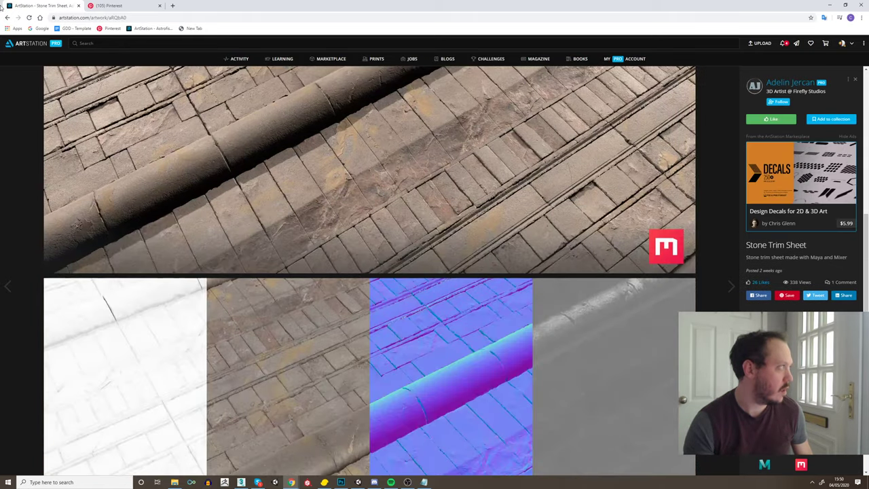
{"action": "left_click", "coordinate": [7, 18]}
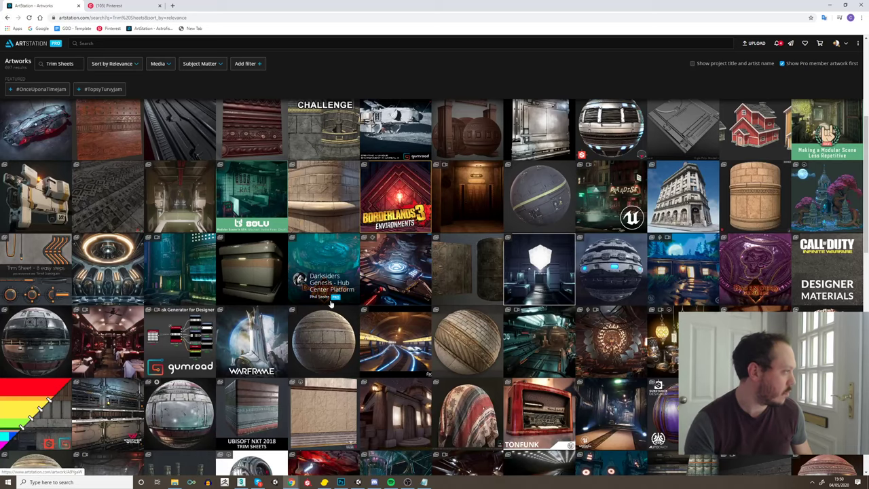
Browse further through the Trim Sheets search results for more reference artworks
{"action": "scroll", "coordinate": [662, 258], "scroll_direction": "down", "scroll_amount": 3}
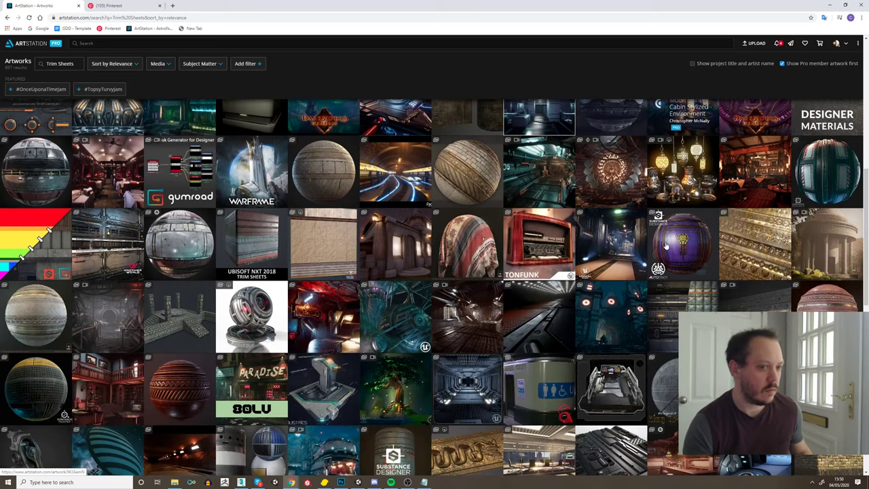
{"action": "scroll", "coordinate": [663, 243], "scroll_direction": "down", "scroll_amount": 2}
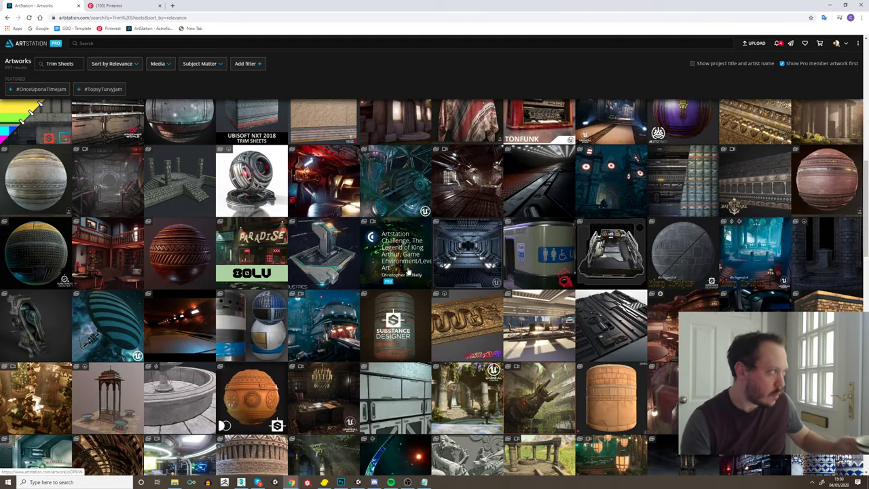
{"action": "scroll", "coordinate": [396, 277], "scroll_direction": "down", "scroll_amount": 2}
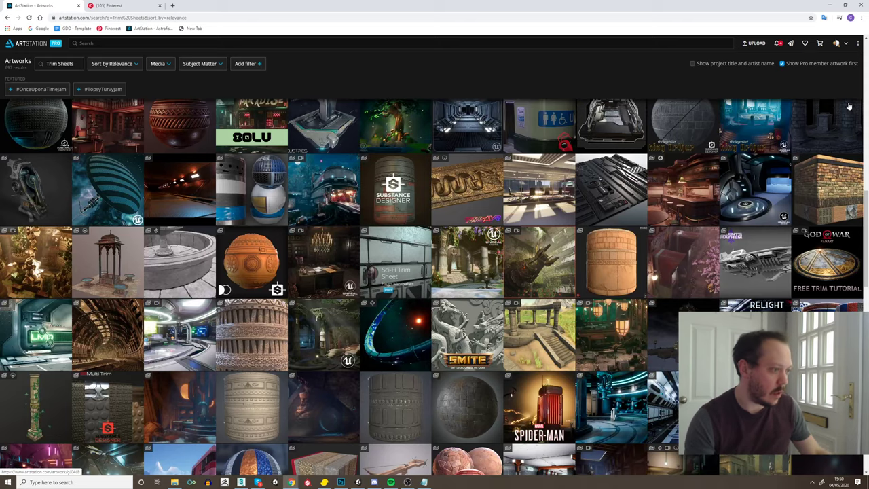
Switch back to Unity, select the MCastle_Roof_Portch_02 prefab, and examine the blue roof blockout pieces around it
{"action": "left_click", "coordinate": [830, 4]}
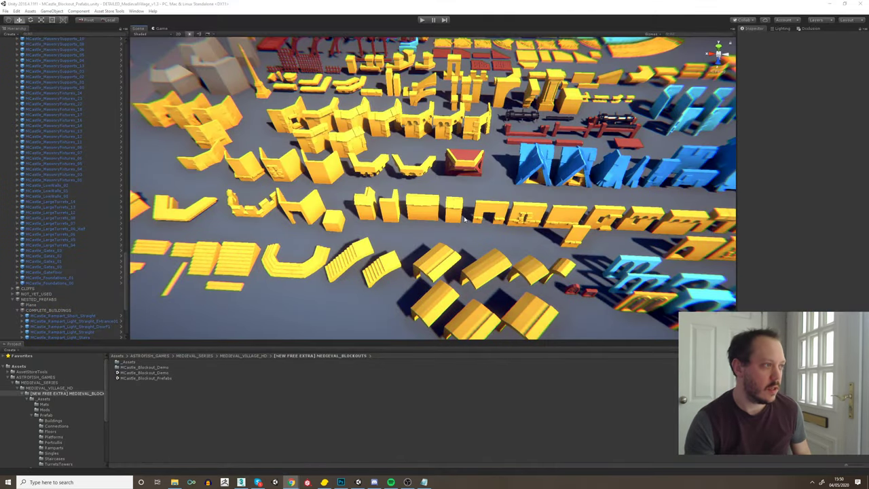
{"action": "scroll", "coordinate": [465, 218], "scroll_direction": "down", "scroll_amount": 5}
{"action": "scroll", "coordinate": [501, 194], "scroll_direction": "up", "scroll_amount": 8}
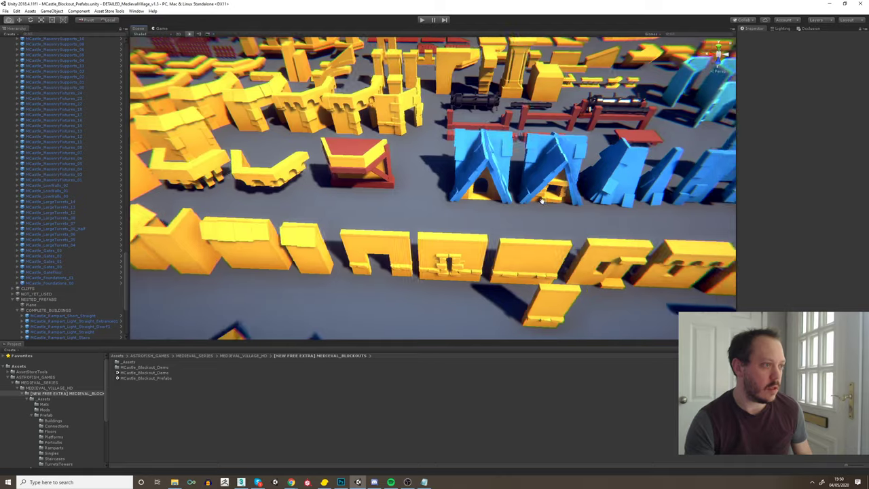
{"action": "scroll", "coordinate": [542, 200], "scroll_direction": "up", "scroll_amount": 5}
{"action": "left_click", "coordinate": [569, 163]}
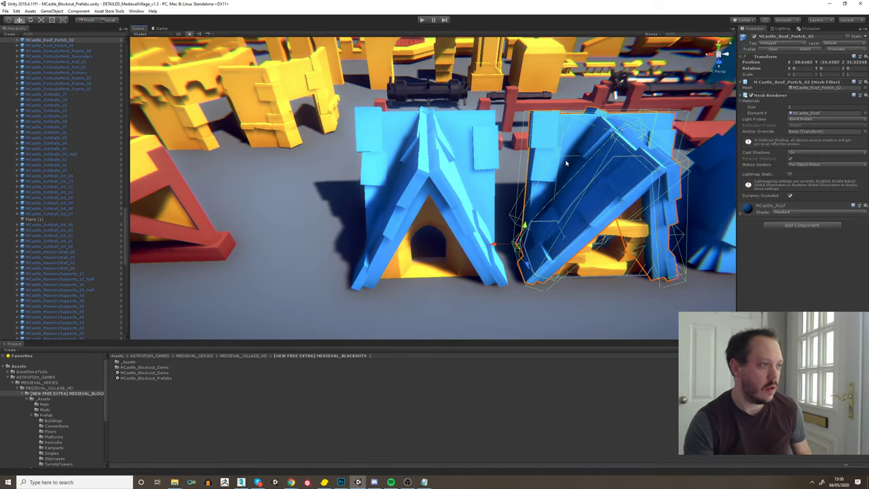
{"action": "middle_click_drag", "start_coordinate": [567, 163], "coordinate": [601, 163]}
{"action": "scroll", "coordinate": [531, 203], "scroll_direction": "down", "scroll_amount": 4}
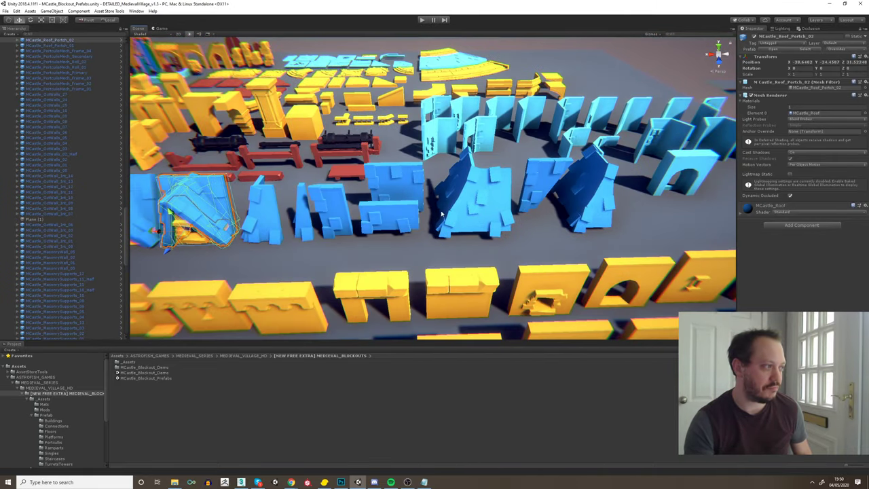
Select the MCastle_Roofs_04 blockout, frame it in the scene, and examine its slab and protruding tiles
{"action": "scroll", "coordinate": [406, 182], "scroll_direction": "up", "scroll_amount": 7}
{"action": "left_click", "coordinate": [389, 188]}
{"action": "key", "text": "f"}
{"action": "left_click_drag", "start_coordinate": [398, 188], "coordinate": [431, 213], "text": "alt"}
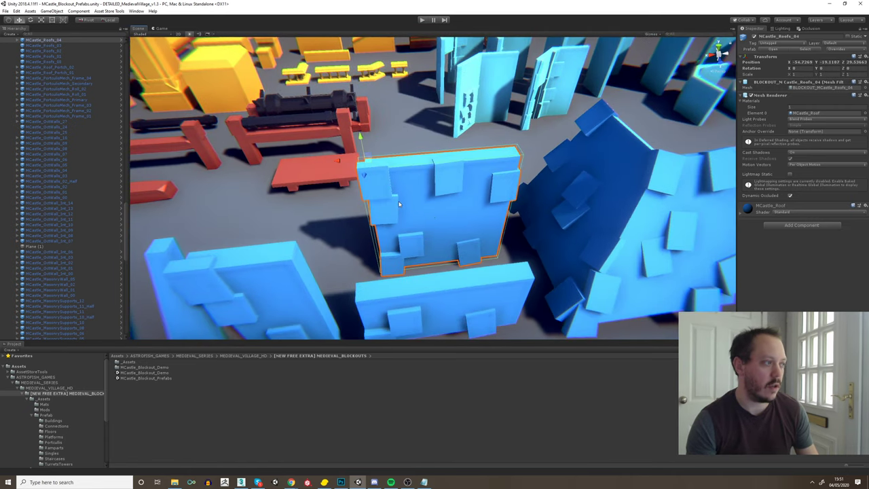
{"action": "scroll", "coordinate": [392, 223], "scroll_direction": "up", "scroll_amount": 2}
{"action": "scroll", "coordinate": [391, 223], "scroll_direction": "down", "scroll_amount": 4}
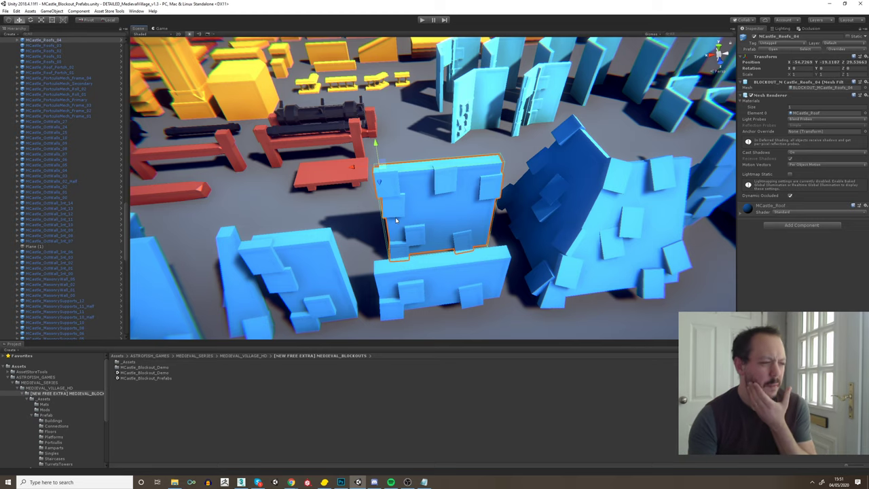
{"action": "key", "text": "f"}
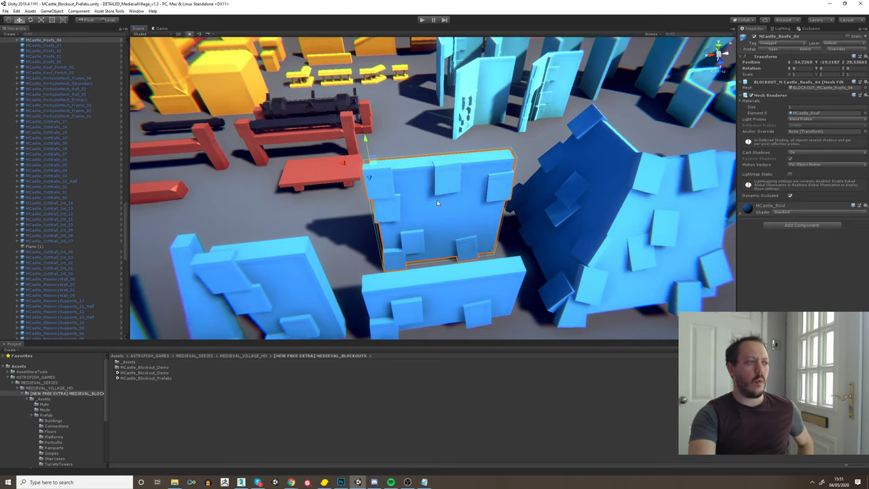
{"action": "scroll", "coordinate": [464, 217], "scroll_direction": "down", "scroll_amount": 3}
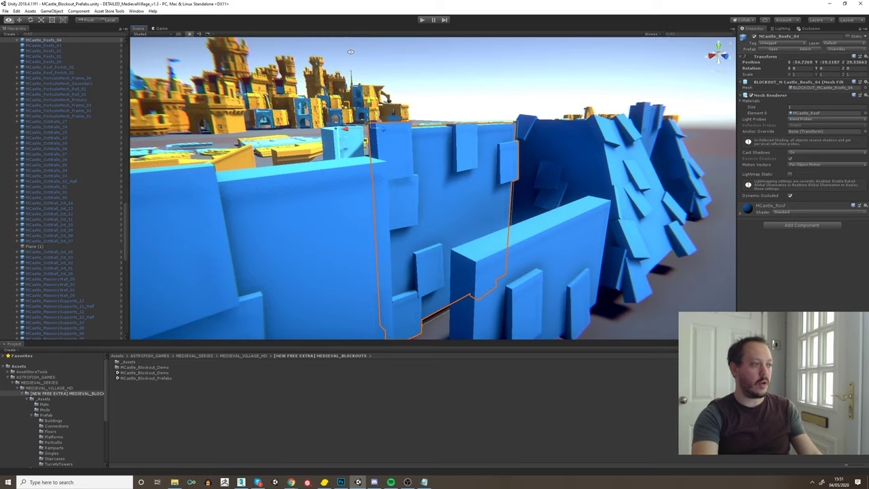
Inspect the MCastle_Roofs_04 panel's overhanging tiles from a low angle and compare them with the neighbouring sloped roof pieces
{"action": "right_click_drag", "start_coordinate": [407, 150], "coordinate": [355, 243]}
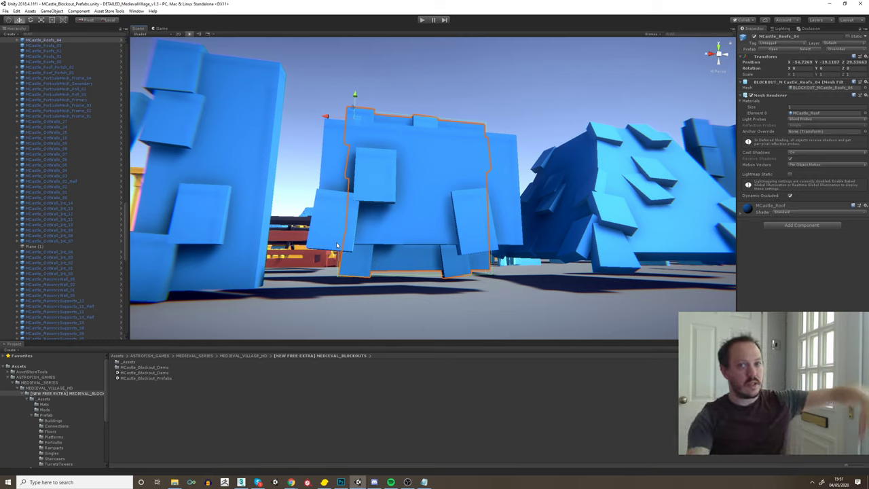
{"action": "scroll", "coordinate": [387, 227], "scroll_direction": "up", "scroll_amount": 3}
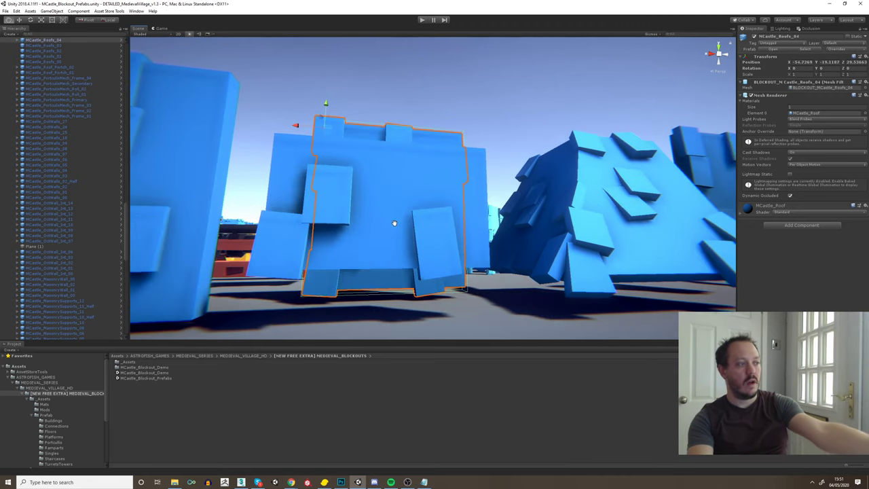
{"action": "scroll", "coordinate": [362, 231], "scroll_direction": "down", "scroll_amount": 5}
{"action": "middle_click_drag", "start_coordinate": [372, 233], "coordinate": [361, 271]}
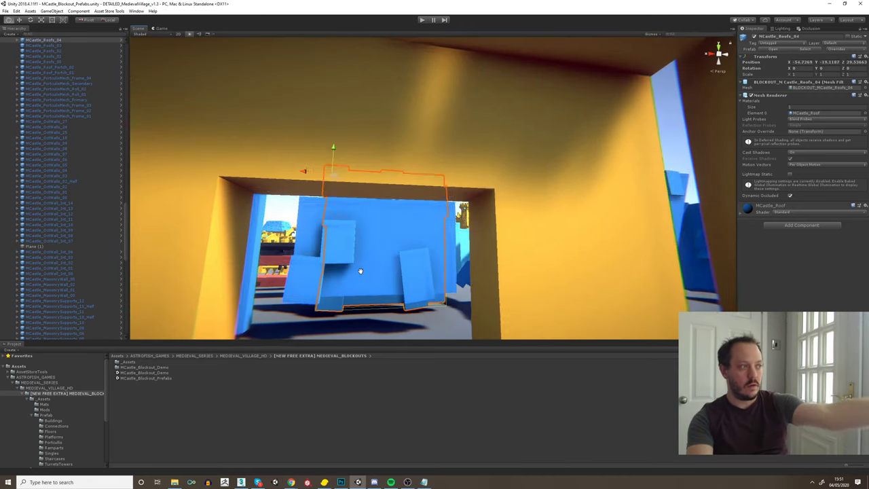
{"action": "scroll", "coordinate": [360, 271], "scroll_direction": "up", "scroll_amount": 5}
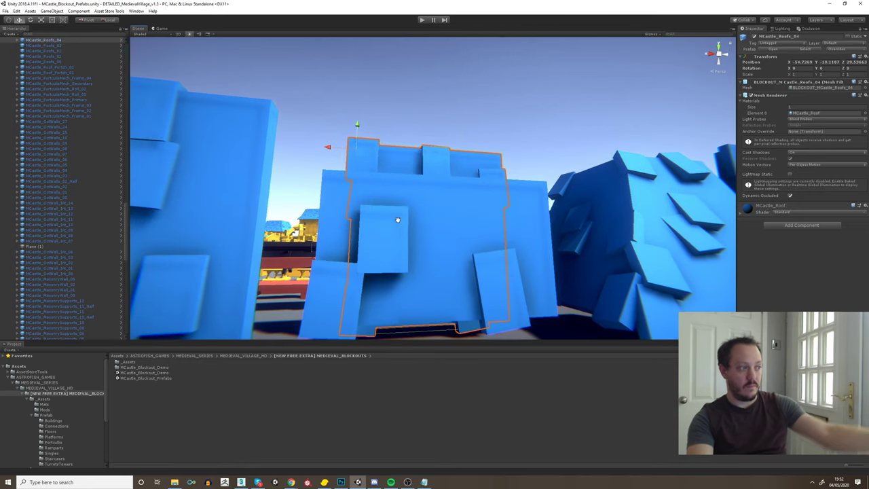
{"action": "middle_click_drag", "start_coordinate": [398, 219], "coordinate": [402, 195]}
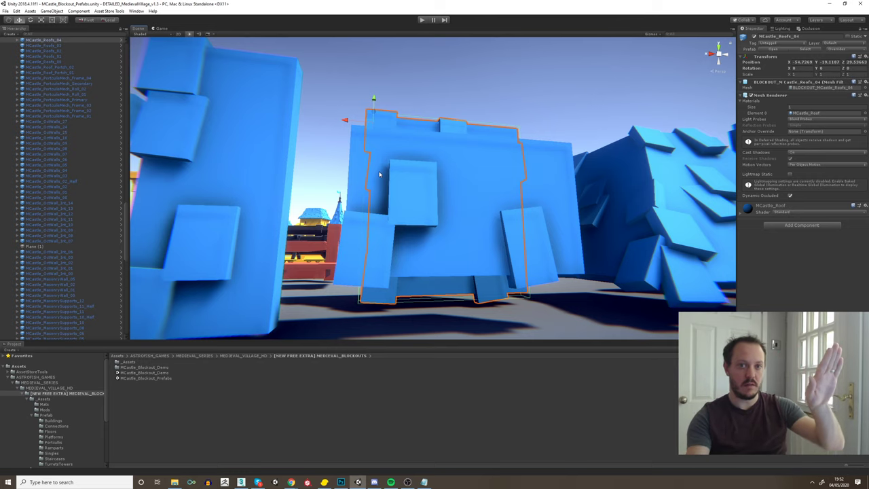
{"action": "middle_click_drag", "start_coordinate": [398, 167], "coordinate": [381, 176]}
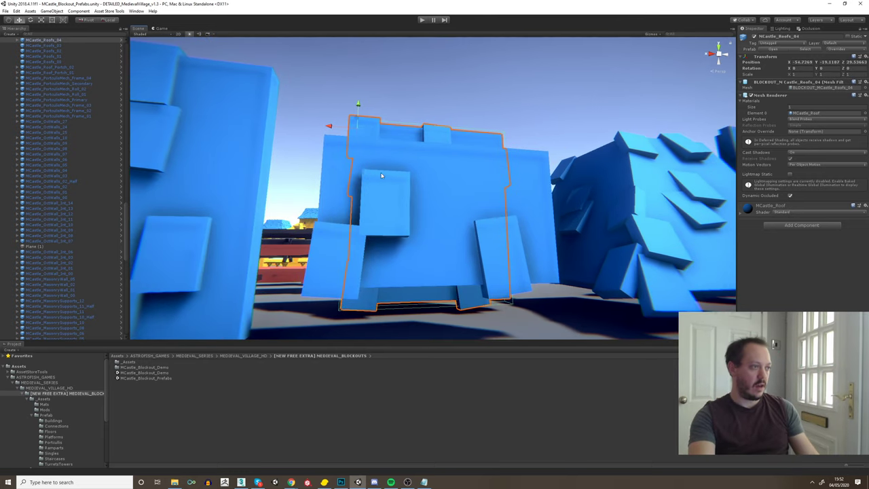
{"action": "scroll", "coordinate": [428, 170], "scroll_direction": "down", "scroll_amount": 3}
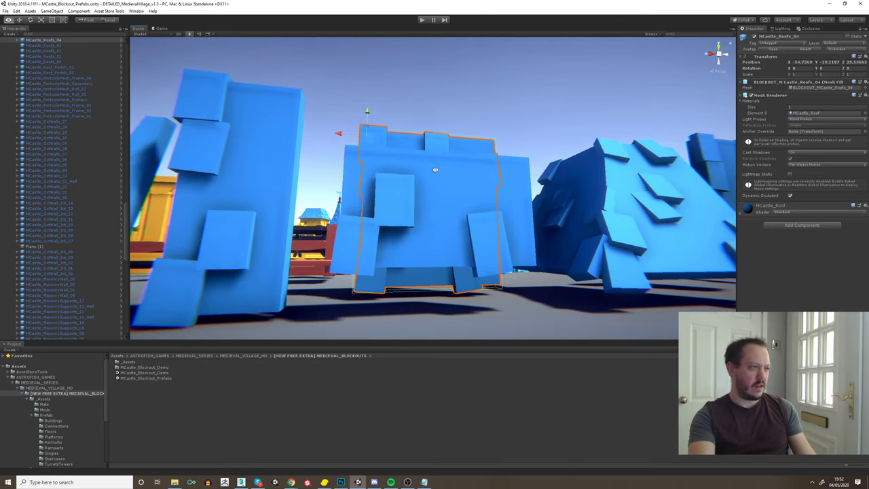
{"action": "left_click_drag", "start_coordinate": [545, 170], "coordinate": [452, 158], "text": "alt"}
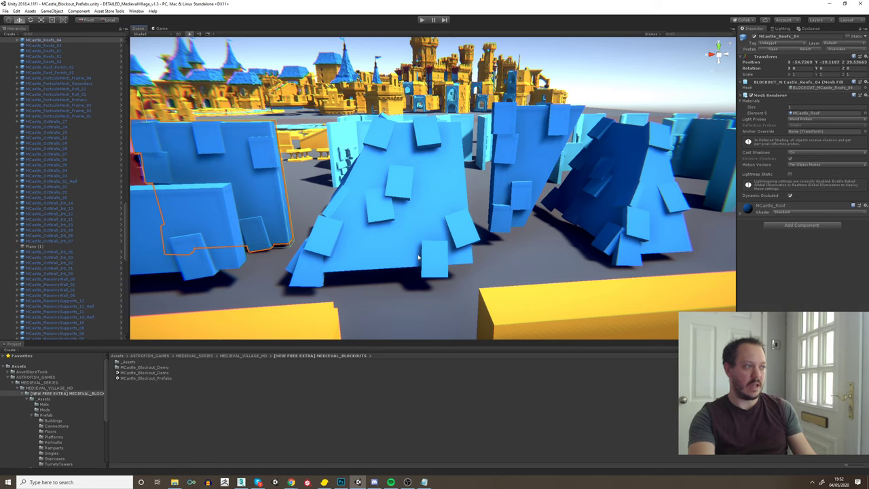
{"action": "scroll", "coordinate": [388, 204], "scroll_direction": "down", "scroll_amount": 3}
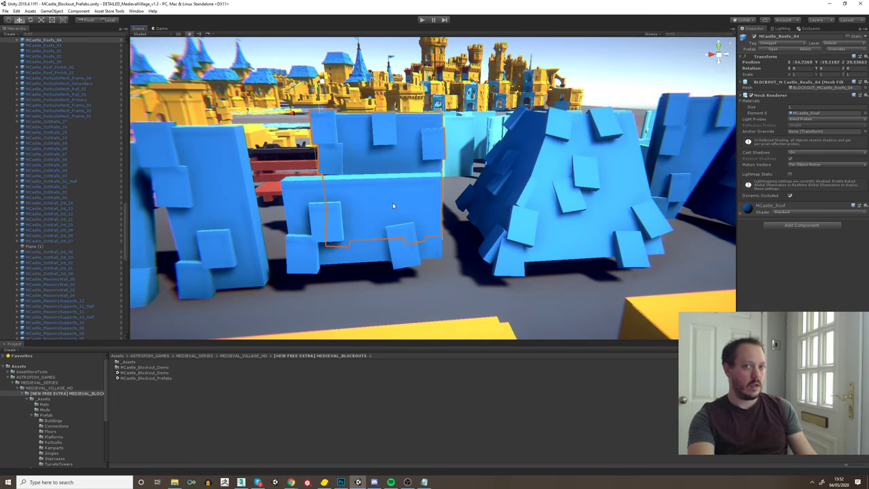
{"action": "scroll", "coordinate": [382, 204], "scroll_direction": "down", "scroll_amount": 3}
Survey the whole blockout prefab layout, focusing on the yellow octagonal wall, arch and masonry pieces
{"action": "scroll", "coordinate": [383, 204], "scroll_direction": "down", "scroll_amount": 10}
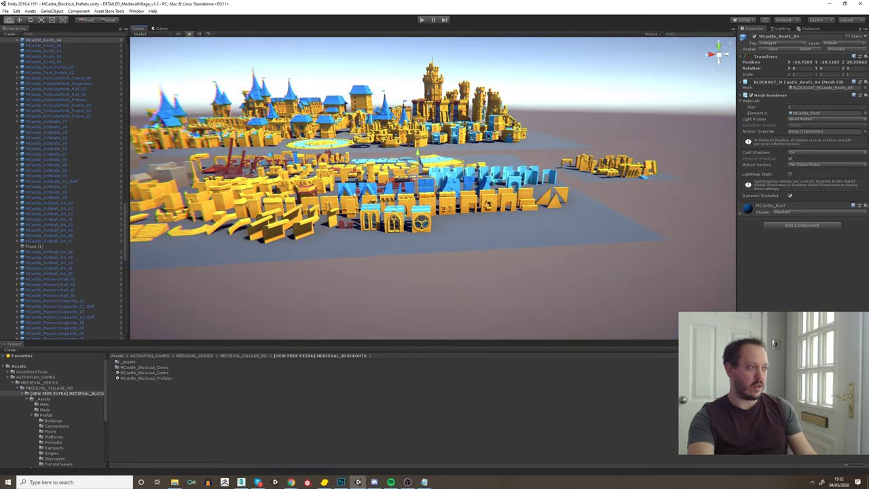
{"action": "middle_click_drag", "start_coordinate": [383, 204], "coordinate": [507, 191]}
{"action": "left_click_drag", "start_coordinate": [518, 188], "coordinate": [511, 202], "text": "alt"}
{"action": "scroll", "coordinate": [508, 204], "scroll_direction": "up", "scroll_amount": 6}
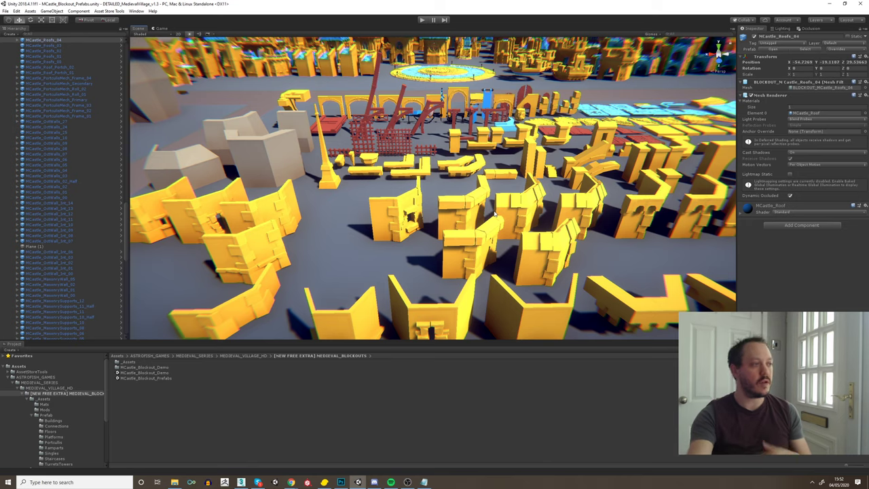
{"action": "middle_click_drag", "start_coordinate": [581, 224], "coordinate": [522, 221]}
{"action": "scroll", "coordinate": [361, 177], "scroll_direction": "up", "scroll_amount": 3}
{"action": "middle_click_drag", "start_coordinate": [459, 172], "coordinate": [360, 258]}
{"action": "scroll", "coordinate": [466, 193], "scroll_direction": "down", "scroll_amount": 3}
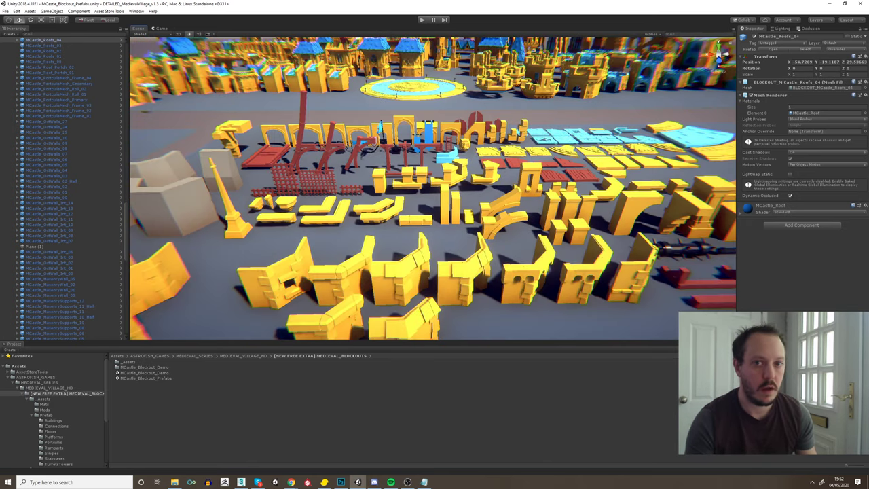
Switch to Chrome, look through the Astrofish Games Twitter feed, and open the Castle TrimSheets sculpt image from the Apr 30 tweet
{"action": "key", "text": "alt+Tab"}
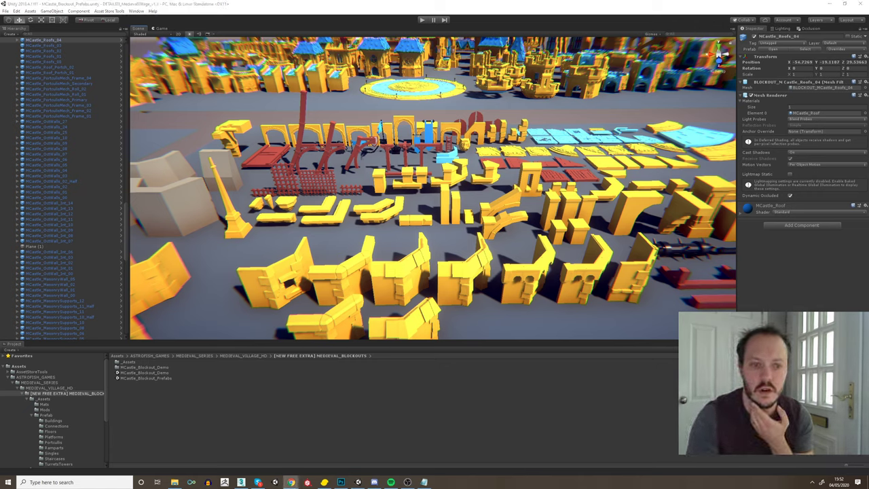
{"action": "left_click_drag", "start_coordinate": [868, 6], "coordinate": [434, 1]}
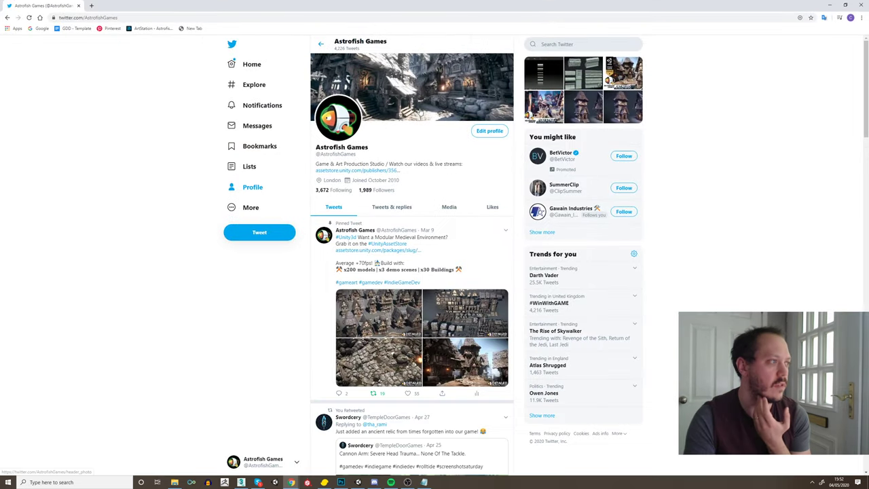
{"action": "scroll", "coordinate": [449, 224], "scroll_direction": "down", "scroll_amount": 7}
{"action": "scroll", "coordinate": [448, 224], "scroll_direction": "down", "scroll_amount": 10}
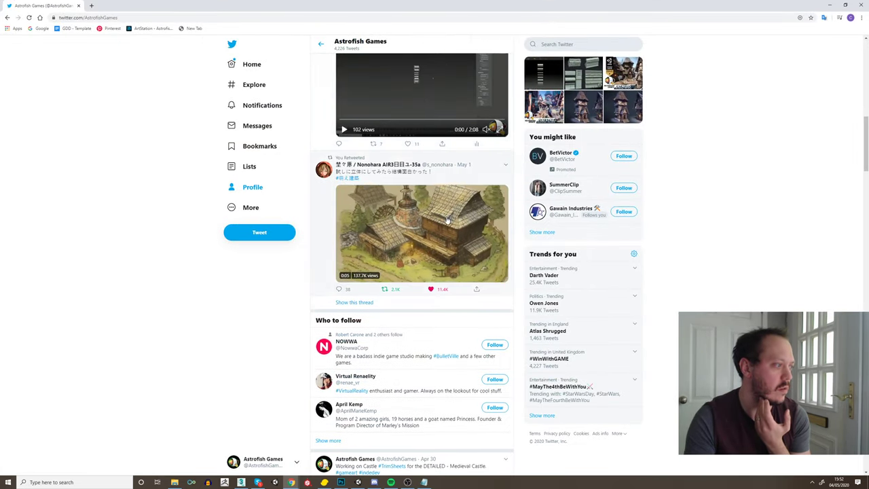
{"action": "left_click", "coordinate": [419, 95]}
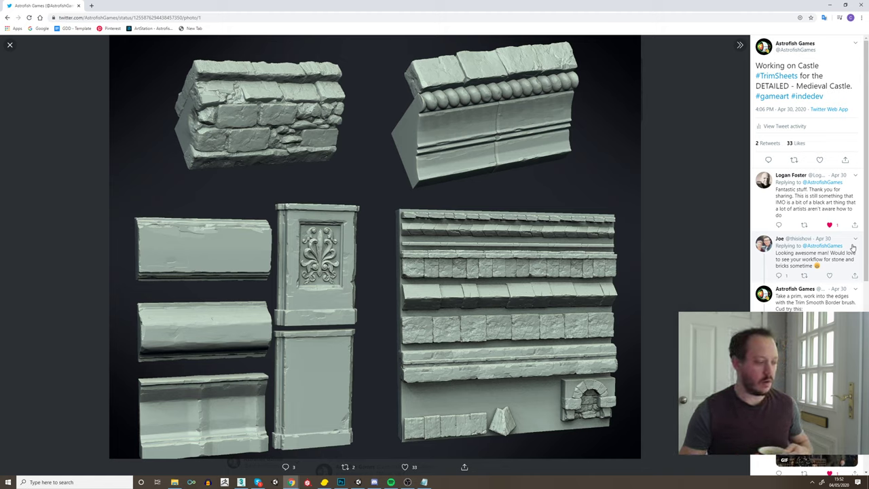
Switch back to Unity, then select and frame the MCastle_MasonryWall_01 balustrade piece to compare it with the sculpted trims
{"action": "left_click", "coordinate": [358, 482]}
{"action": "key", "text": "w"}
{"action": "mouse_move", "coordinate": [468, 216]}
{"action": "right_mouse_down"}
{"action": "mouse_move", "coordinate": [481, 212]}
{"action": "mouse_move", "coordinate": [557, 247]}
{"action": "mouse_move", "coordinate": [494, 235]}
{"action": "mouse_move", "coordinate": [521, 210]}
{"action": "mouse_move", "coordinate": [506, 222]}
{"action": "mouse_move", "coordinate": [470, 209]}
{"action": "right_mouse_up"}
{"action": "key", "text": "s"}
{"action": "left_click", "coordinate": [471, 209]}
{"action": "key", "text": "f"}
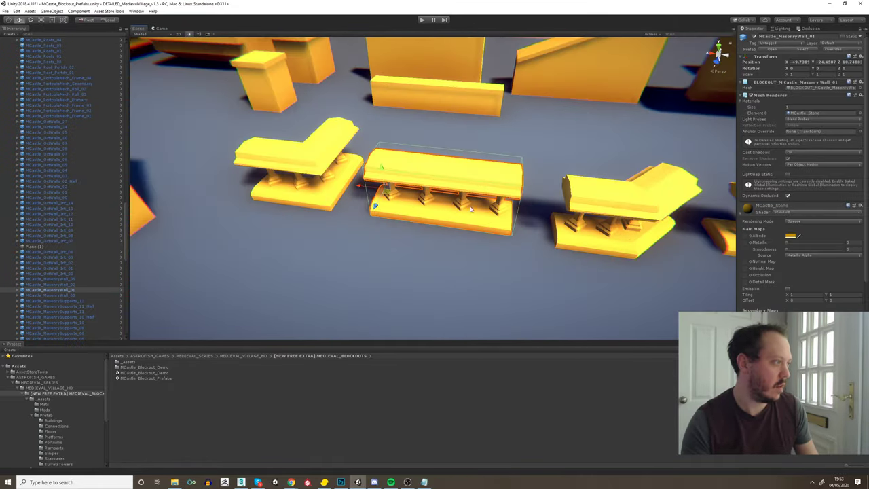
Check the arched window and trim strips in 3ds Max, then return to the Chrome trim sheet image and hide its replies
{"action": "left_click", "coordinate": [241, 482]}
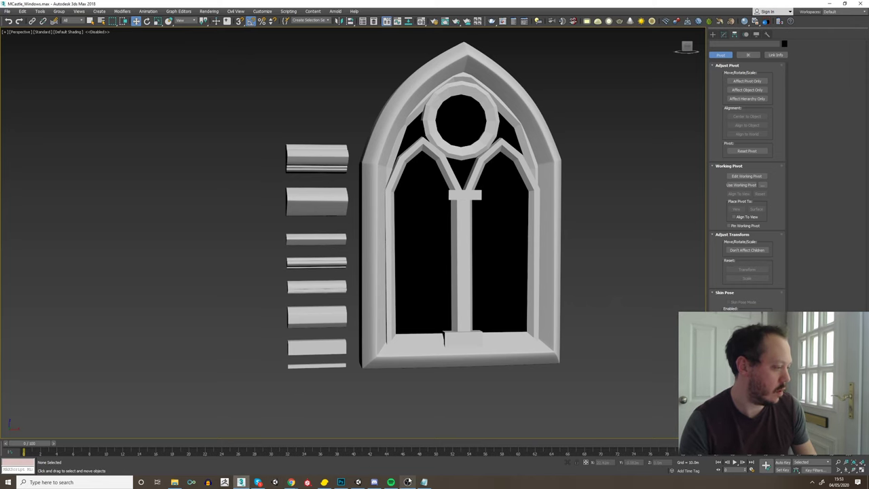
{"action": "left_click", "coordinate": [292, 483]}
{"action": "left_click", "coordinate": [431, 452]}
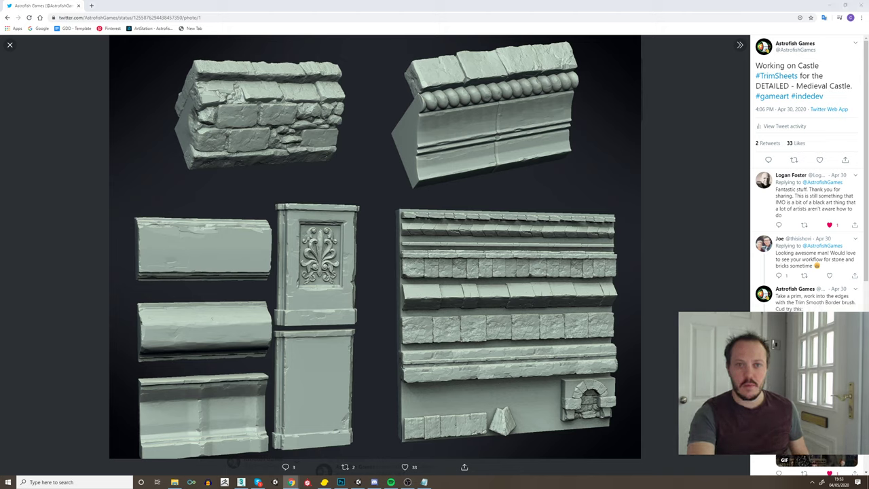
{"action": "key", "text": "alt+Tab"}
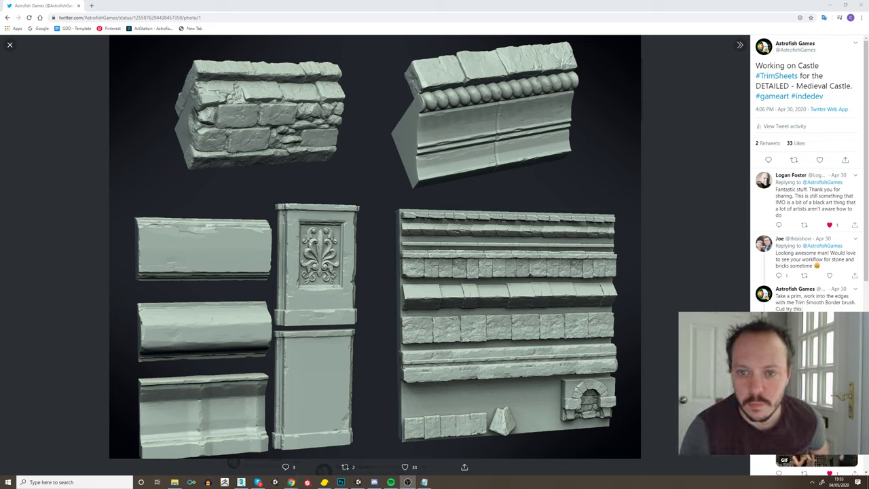
{"action": "left_click", "coordinate": [739, 45]}
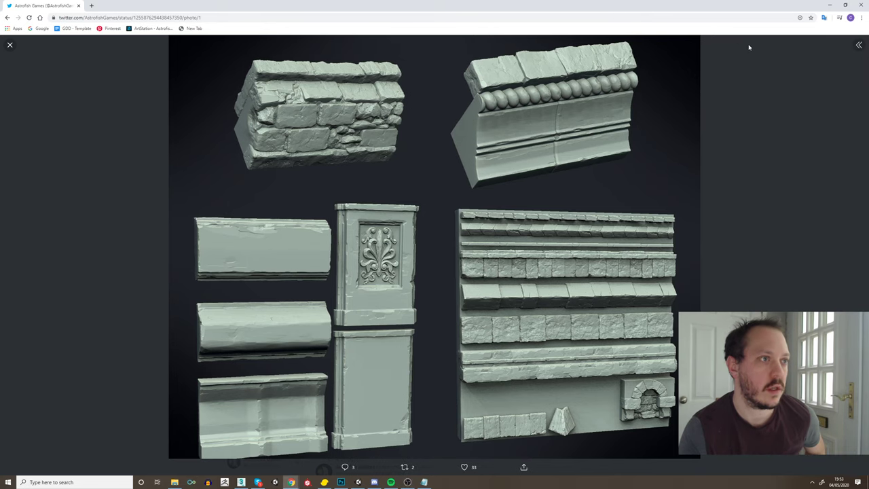
Close the trim sheet image, open the sculpted stone wall image from the feed, review it, and close it
{"action": "left_click", "coordinate": [9, 45]}
{"action": "left_click", "coordinate": [444, 227]}
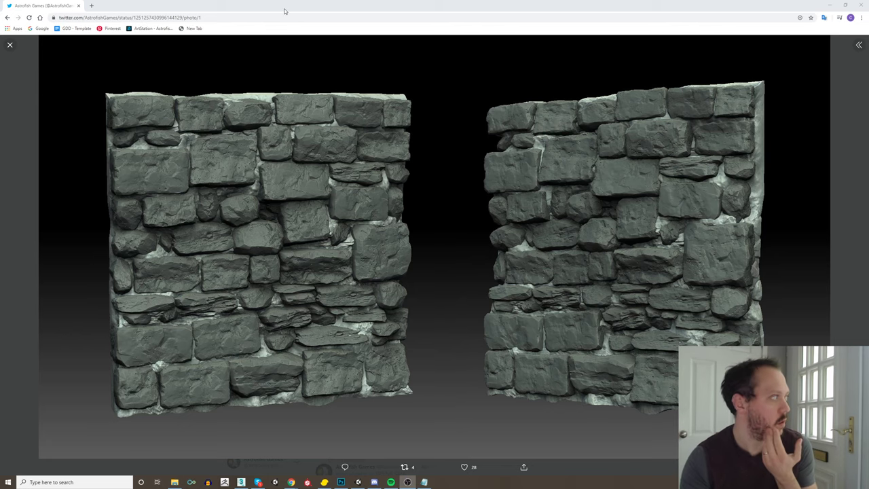
{"action": "left_click", "coordinate": [9, 44]}
Browse further through the Astrofish Games feed for older posts about the castle kit's sculpted assets
{"action": "scroll", "coordinate": [409, 191], "scroll_direction": "down", "scroll_amount": 5}
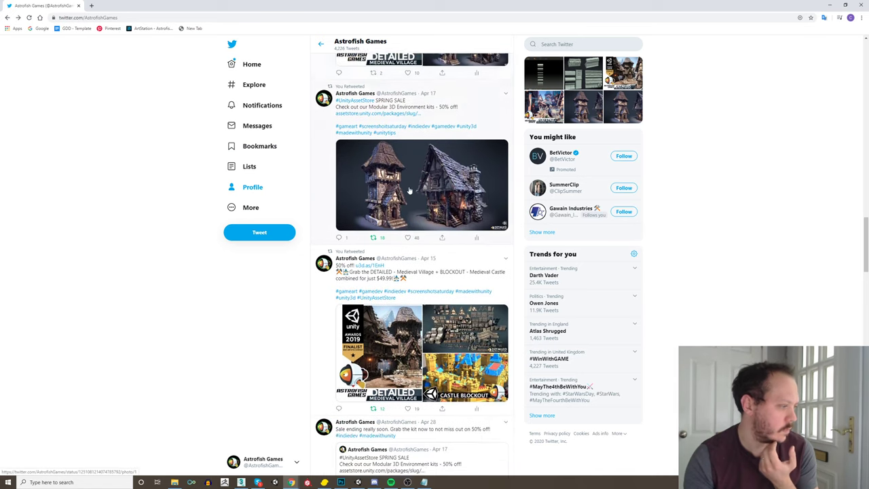
{"action": "scroll", "coordinate": [410, 190], "scroll_direction": "down", "scroll_amount": 15}
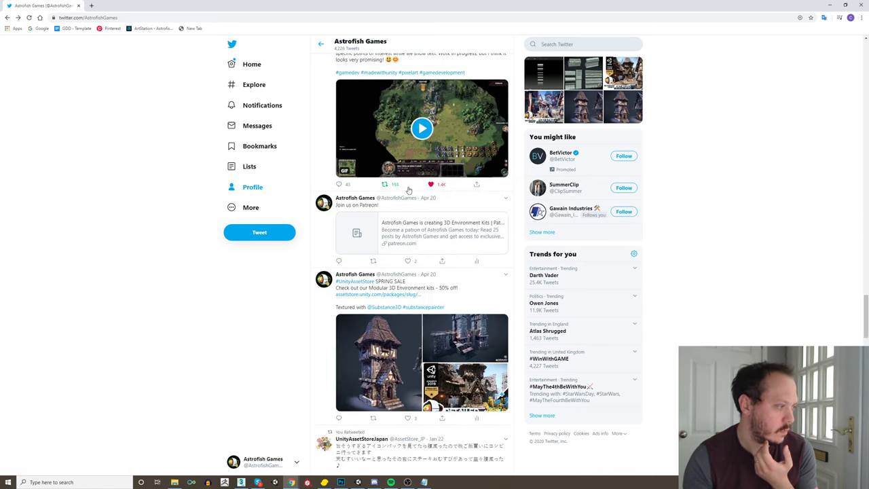
{"action": "scroll", "coordinate": [409, 191], "scroll_direction": "down", "scroll_amount": 15}
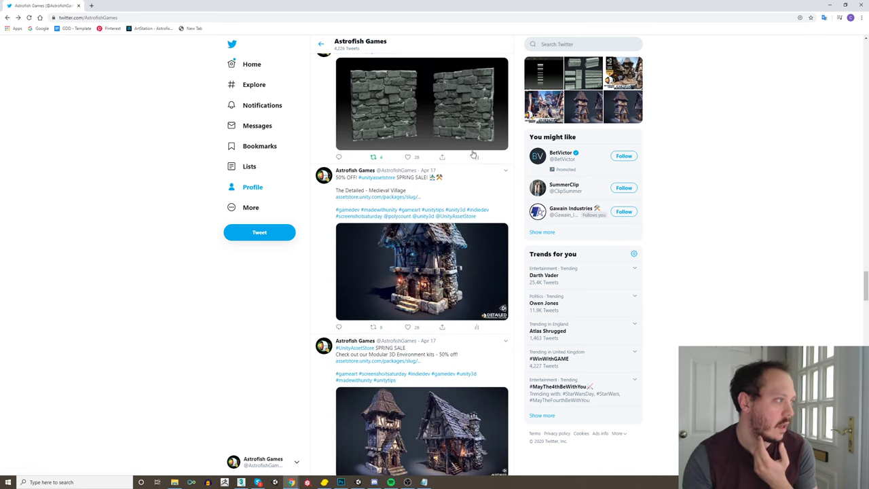
{"action": "scroll", "coordinate": [473, 154], "scroll_direction": "up", "scroll_amount": 2}
{"action": "scroll", "coordinate": [438, 246], "scroll_direction": "down", "scroll_amount": 7}
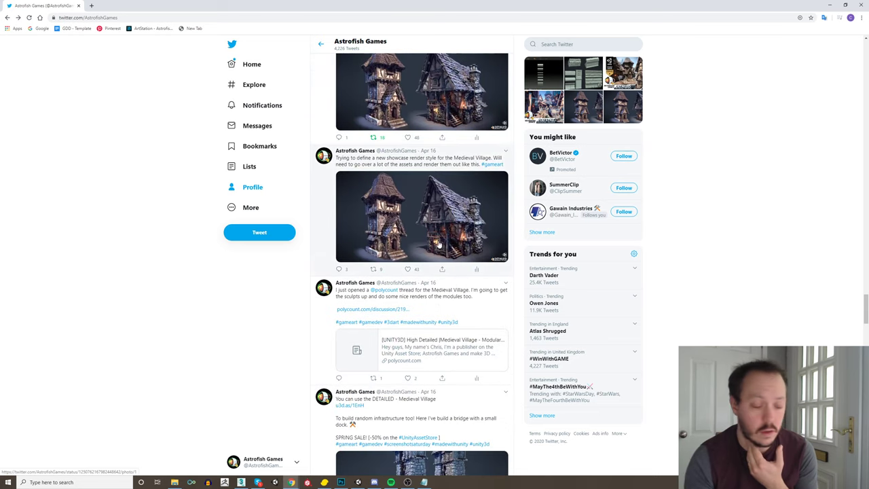
{"action": "scroll", "coordinate": [438, 245], "scroll_direction": "down", "scroll_amount": 10}
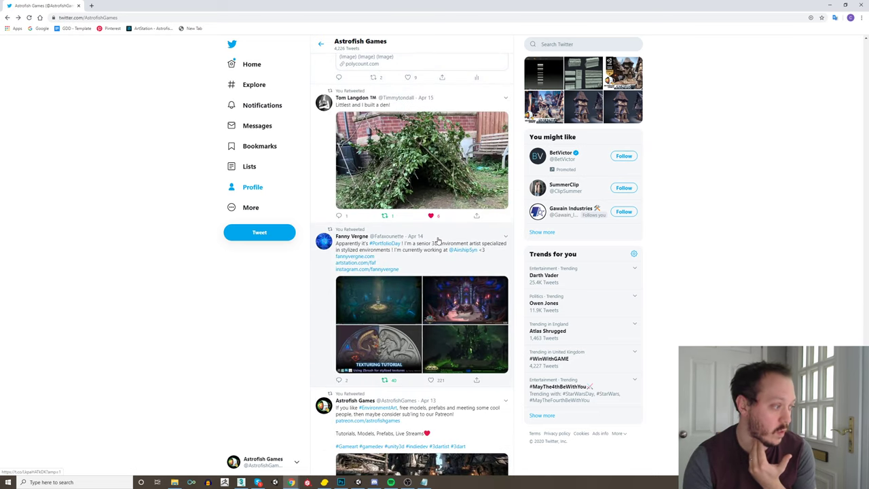
{"action": "scroll", "coordinate": [438, 241], "scroll_direction": "down", "scroll_amount": 3}
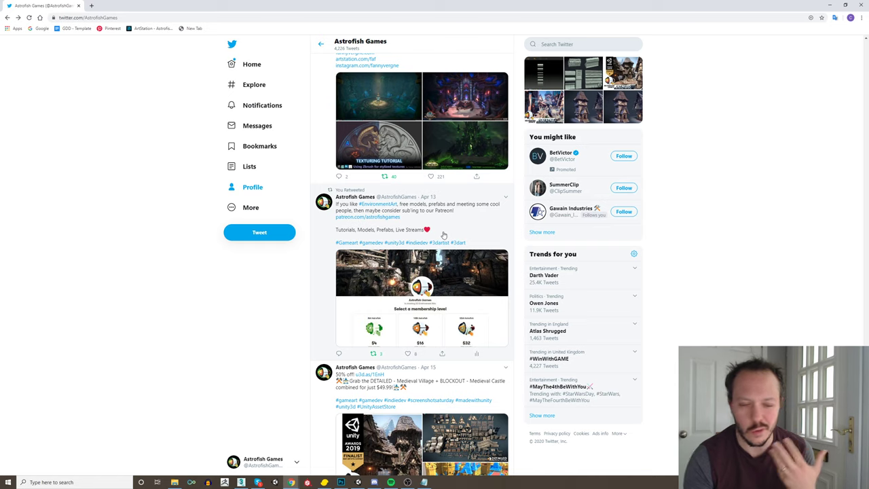
{"action": "scroll", "coordinate": [438, 241], "scroll_direction": "up", "scroll_amount": 2}
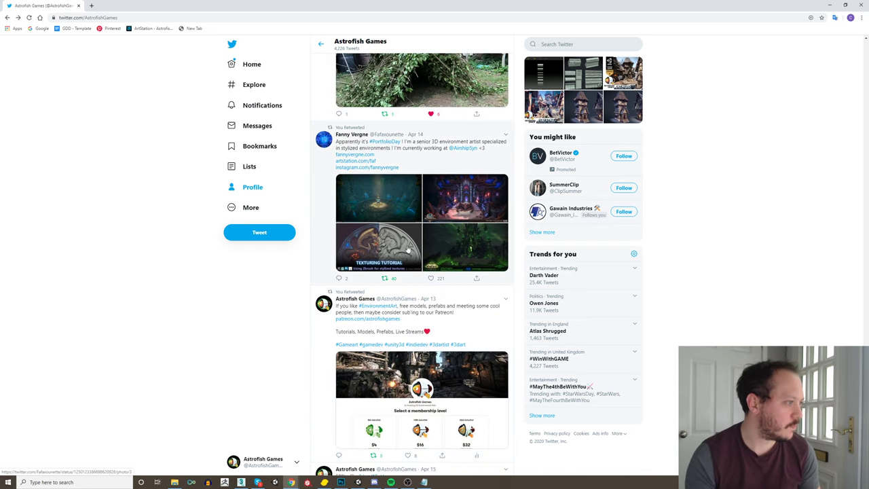
Find the Apr 14 Zbrush cobble tile tweets and open the sculpt and low-poly comparison image in the "One more" post
{"action": "scroll", "coordinate": [415, 251], "scroll_direction": "down", "scroll_amount": 10}
{"action": "left_click", "coordinate": [385, 223]}
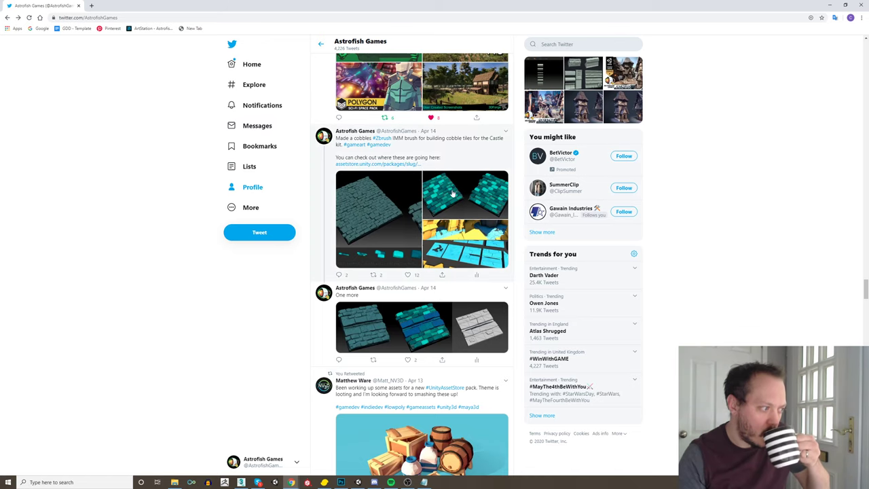
{"action": "left_click", "coordinate": [378, 340]}
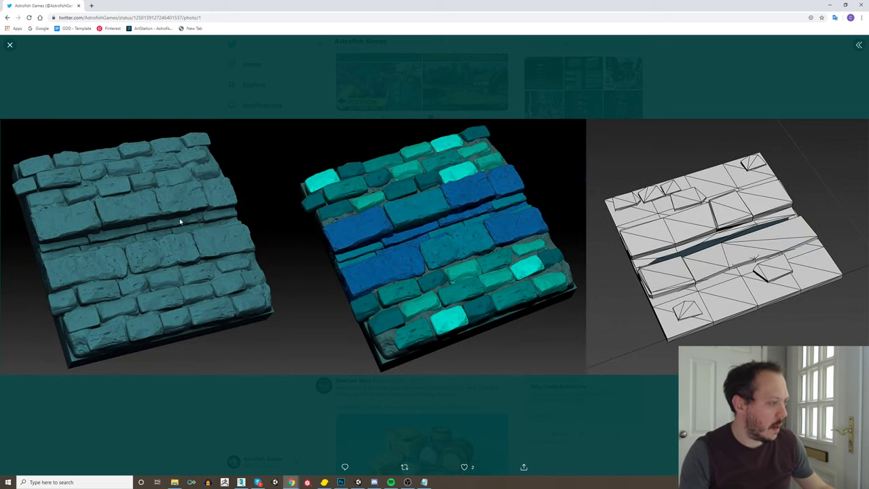
Switch to Unity to compare the masonry wall prefabs with the sculpted cobble tiles, and return to the comparison image in Chrome
{"action": "left_click", "coordinate": [358, 482]}
{"action": "scroll", "coordinate": [469, 291], "scroll_direction": "down", "scroll_amount": 5}
{"action": "key", "text": "w"}
{"action": "right_click_drag", "start_coordinate": [469, 291], "coordinate": [485, 329]}
{"action": "scroll", "coordinate": [486, 329], "scroll_direction": "down", "scroll_amount": 2}
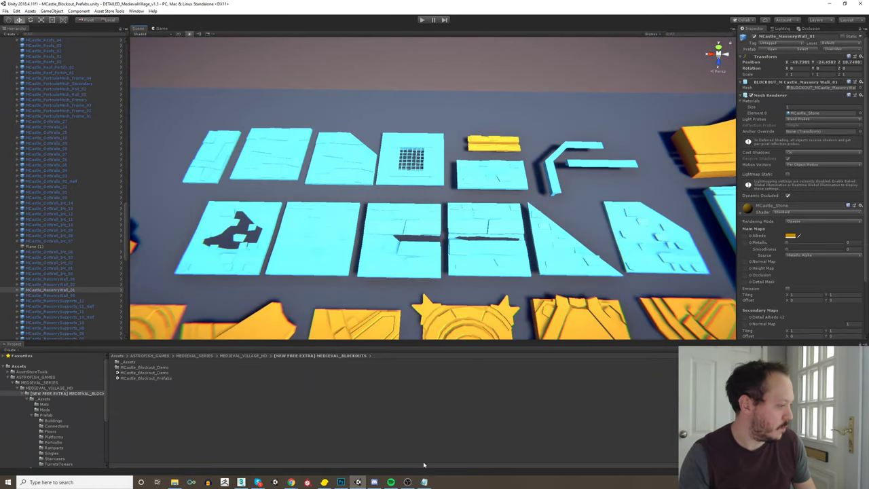
{"action": "left_click", "coordinate": [241, 482]}
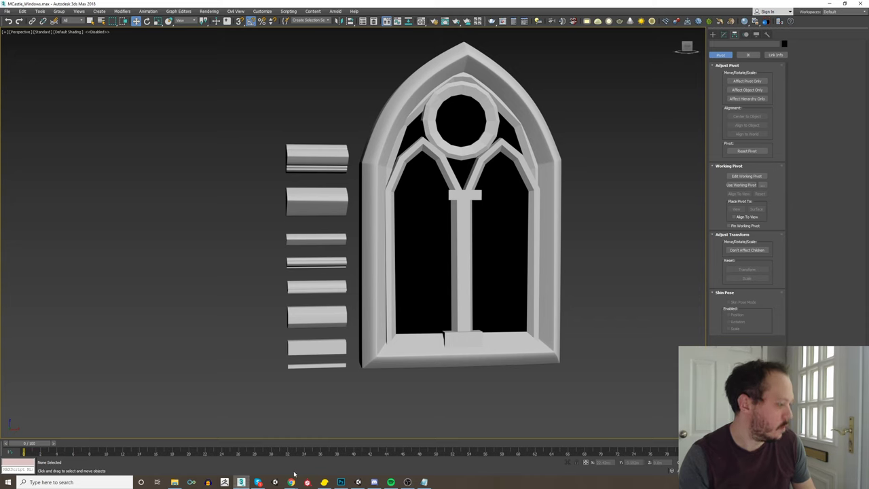
{"action": "mouse_move", "coordinate": [291, 481]}
{"action": "left_click", "coordinate": [402, 452]}
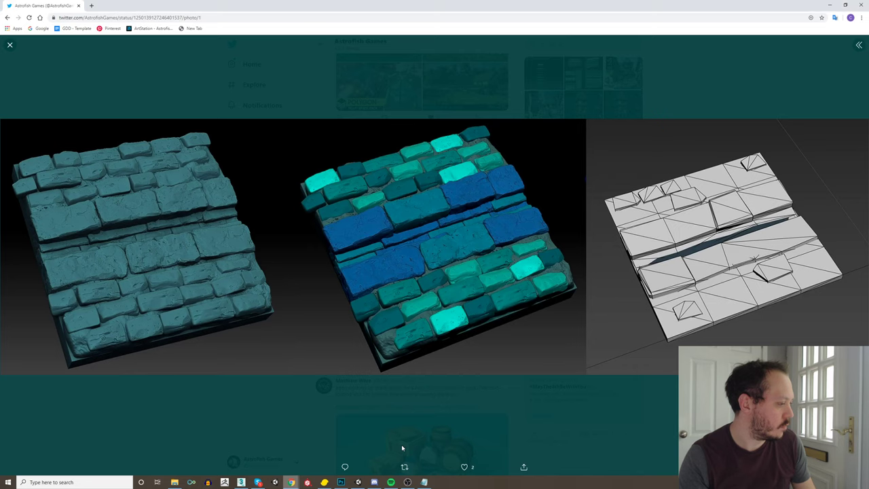
Close the comparison image and look through the Astrofish Games feed's early April posts about the castle blockout
{"action": "left_click", "coordinate": [832, 59]}
{"action": "scroll", "coordinate": [461, 243], "scroll_direction": "down", "scroll_amount": 12}
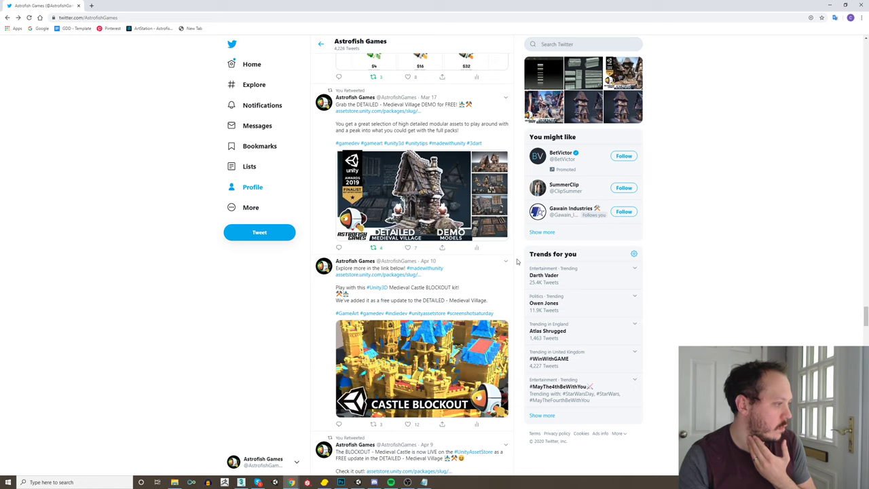
{"action": "scroll", "coordinate": [516, 262], "scroll_direction": "down", "scroll_amount": 12}
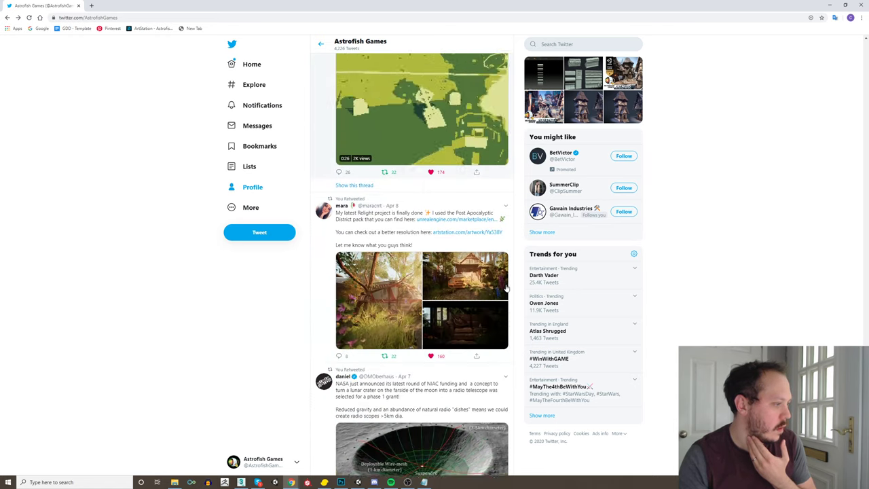
{"action": "scroll", "coordinate": [514, 287], "scroll_direction": "down", "scroll_amount": 5}
{"action": "scroll", "coordinate": [514, 287], "scroll_direction": "up", "scroll_amount": 8}
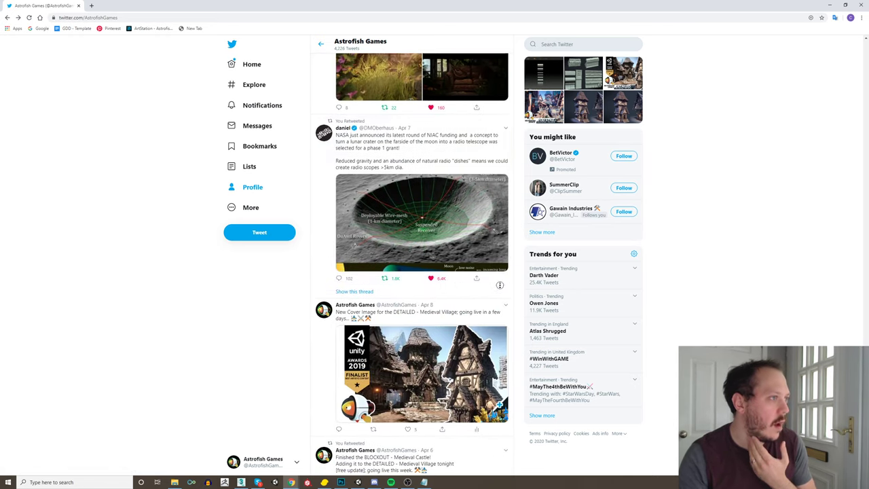
{"action": "scroll", "coordinate": [657, 241], "scroll_direction": "up", "scroll_amount": 10}
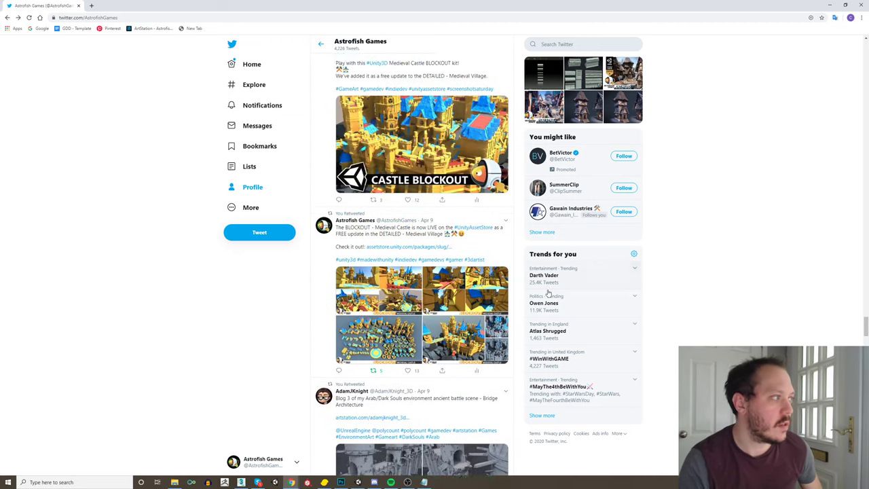
Browse back up the feed past the Castle wall #4 sculpt to the Apr 20 posts, and close the browser
{"action": "scroll", "coordinate": [544, 292], "scroll_direction": "down", "scroll_amount": 4}
{"action": "scroll", "coordinate": [536, 295], "scroll_direction": "up", "scroll_amount": 12}
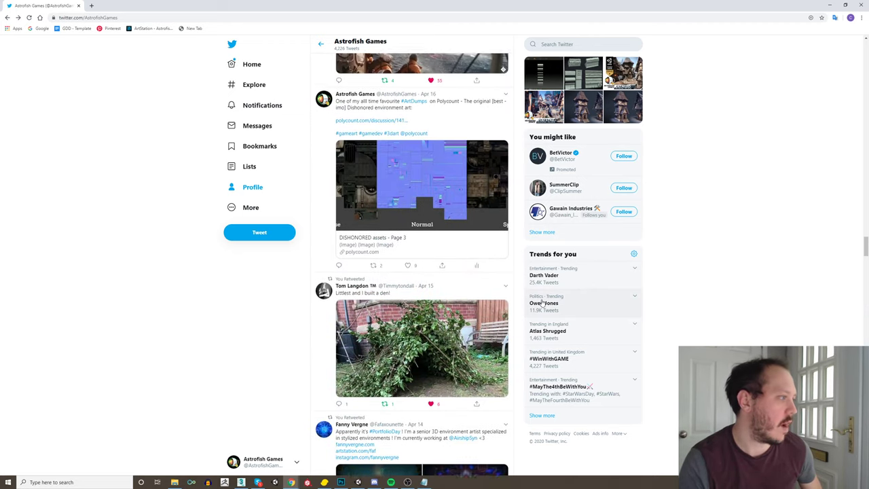
{"action": "scroll", "coordinate": [534, 297], "scroll_direction": "up", "scroll_amount": 10}
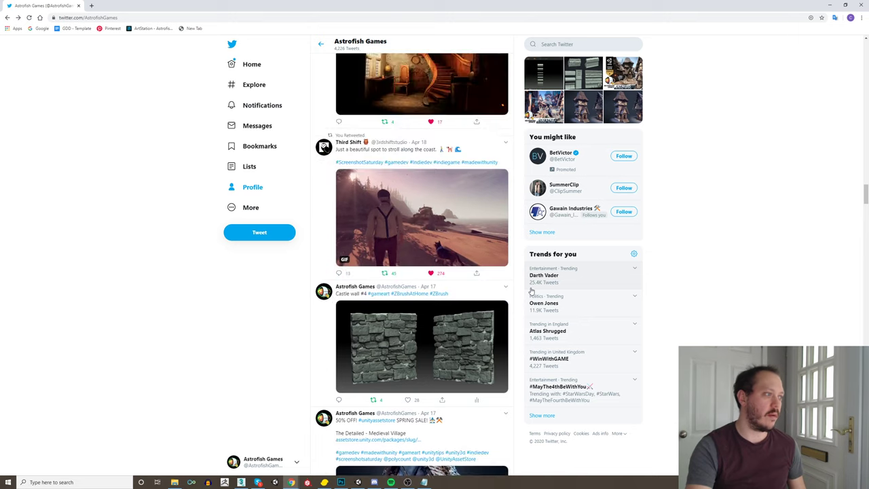
{"action": "scroll", "coordinate": [531, 288], "scroll_direction": "up", "scroll_amount": 12}
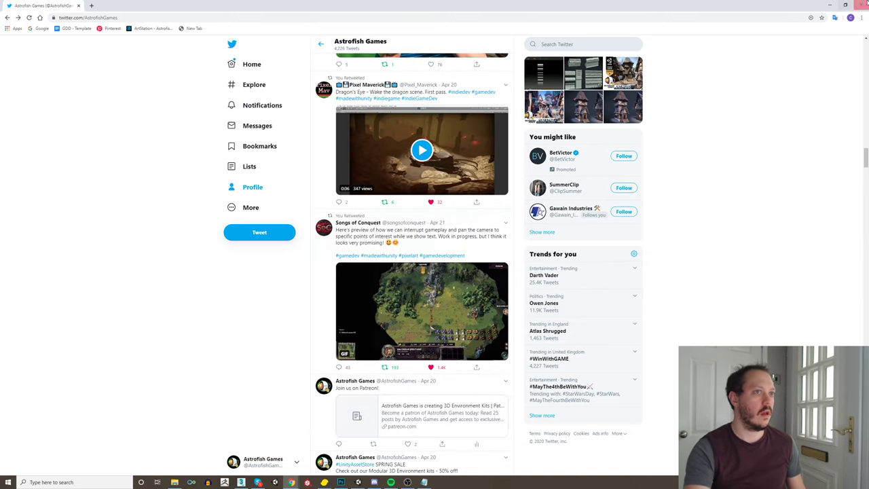
{"action": "left_click", "coordinate": [864, 3]}
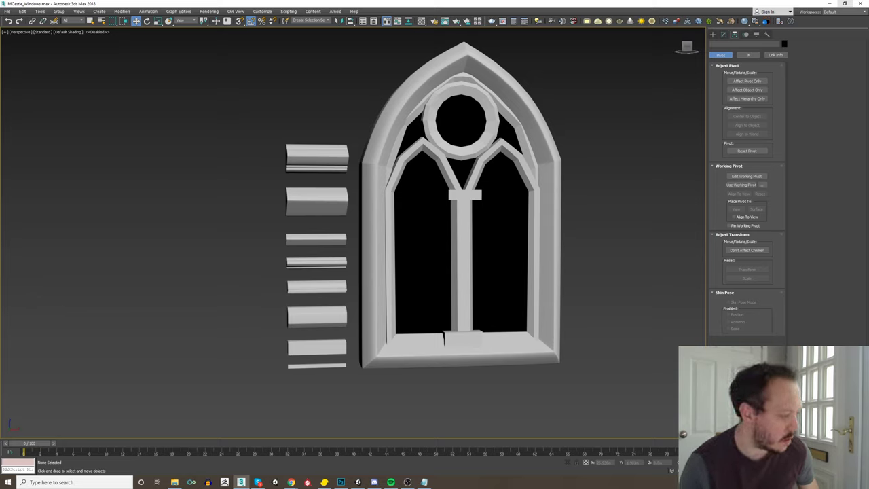
Switch to Unity, survey the full layout of modular castle prefabs, and deselect the masonry wall
{"action": "left_click", "coordinate": [357, 481]}
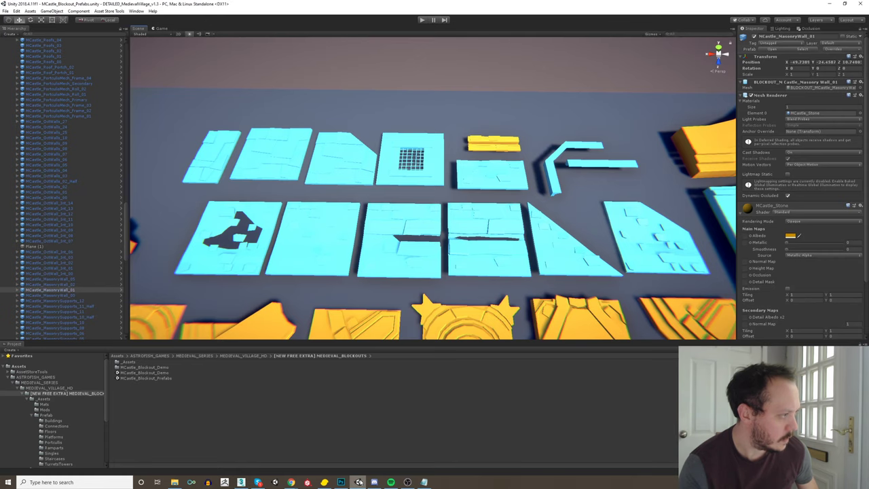
{"action": "scroll", "coordinate": [444, 265], "scroll_direction": "down", "scroll_amount": 15}
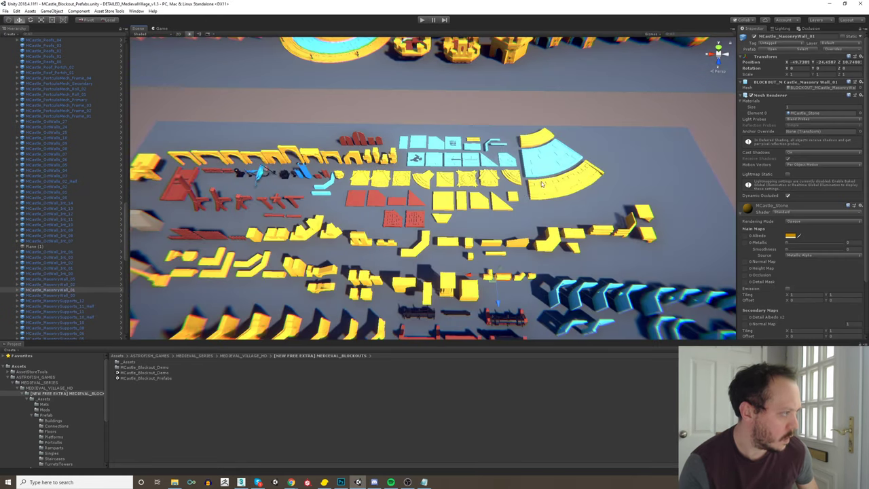
{"action": "middle_click_drag", "start_coordinate": [444, 264], "coordinate": [508, 219]}
{"action": "scroll", "coordinate": [506, 219], "scroll_direction": "down", "scroll_amount": 8}
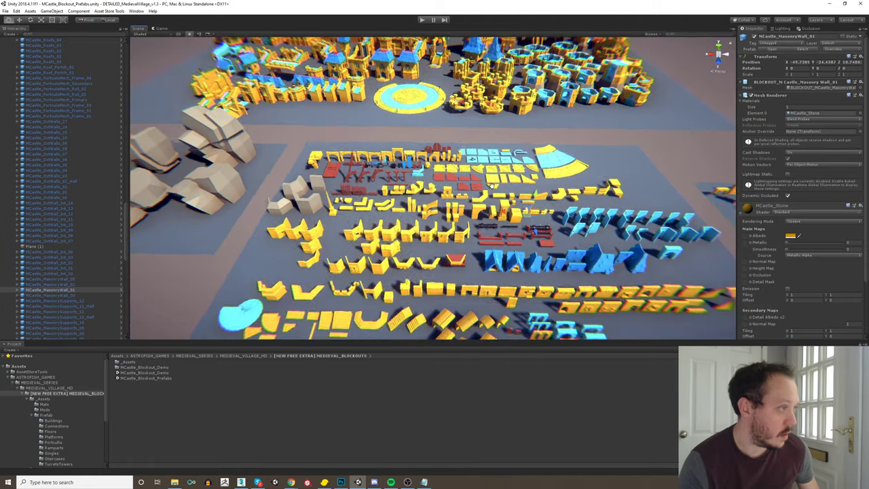
{"action": "scroll", "coordinate": [475, 205], "scroll_direction": "up", "scroll_amount": 4}
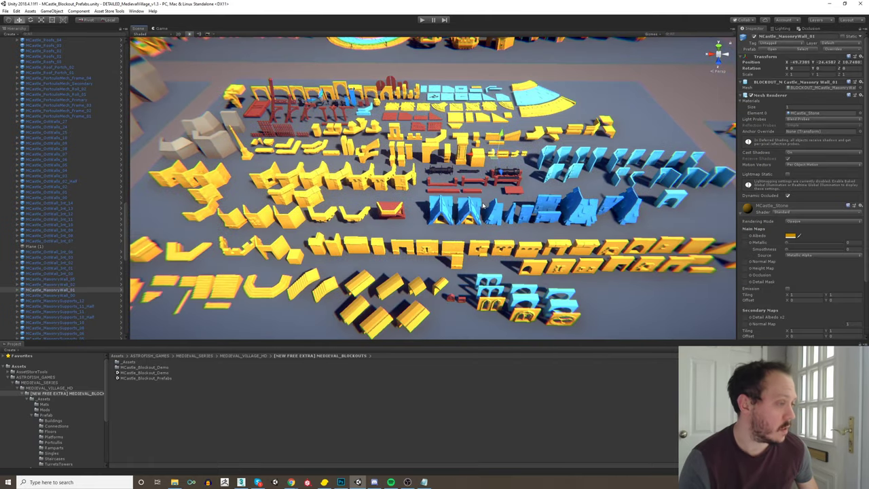
{"action": "left_click", "coordinate": [605, 69]}
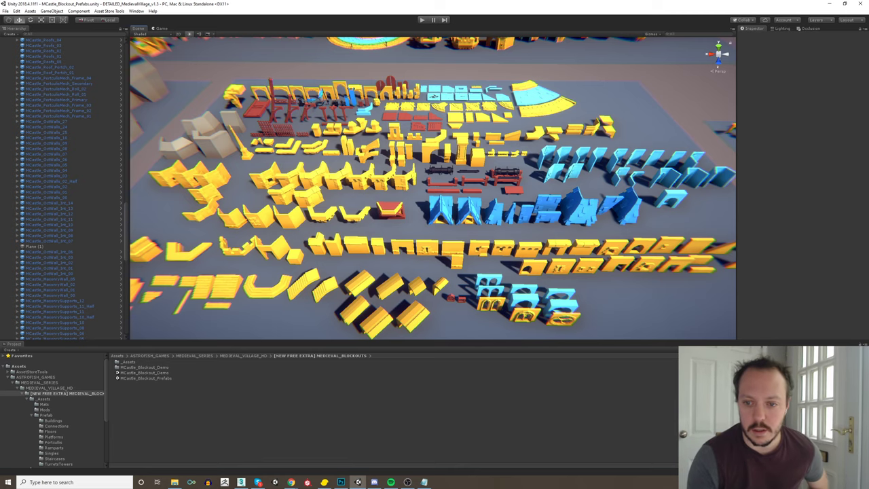
Examine the row of castle wall pieces up close and compare the modular prefabs with the assembled castle behind them
{"action": "middle_click_drag", "start_coordinate": [569, 257], "coordinate": [445, 165]}
{"action": "scroll", "coordinate": [445, 165], "scroll_direction": "up", "scroll_amount": 10}
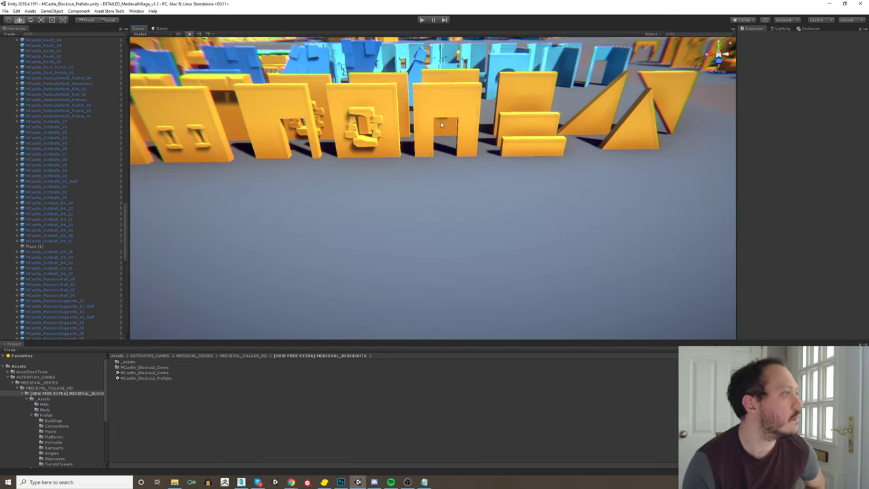
{"action": "middle_click_drag", "start_coordinate": [442, 126], "coordinate": [543, 140]}
{"action": "scroll", "coordinate": [543, 139], "scroll_direction": "down", "scroll_amount": 6}
{"action": "scroll", "coordinate": [543, 139], "scroll_direction": "down", "scroll_amount": 5}
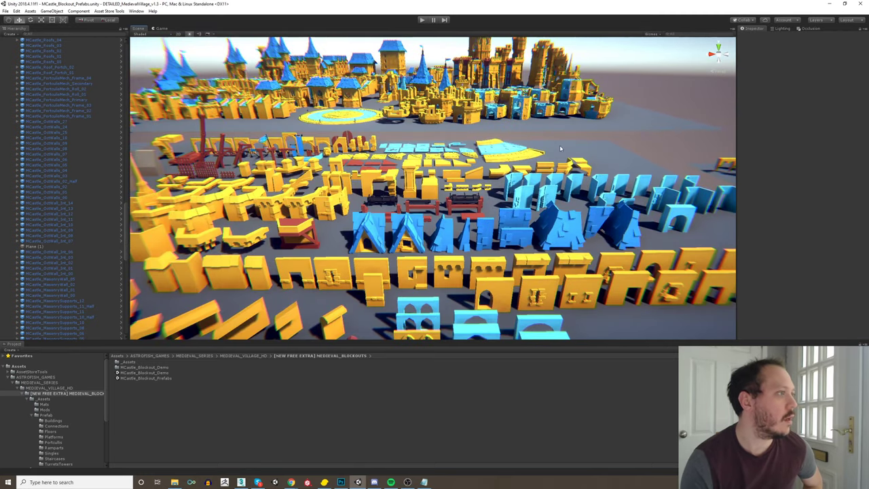
{"action": "middle_click_drag", "start_coordinate": [533, 136], "coordinate": [540, 148]}
{"action": "scroll", "coordinate": [541, 148], "scroll_direction": "down", "scroll_amount": 3}
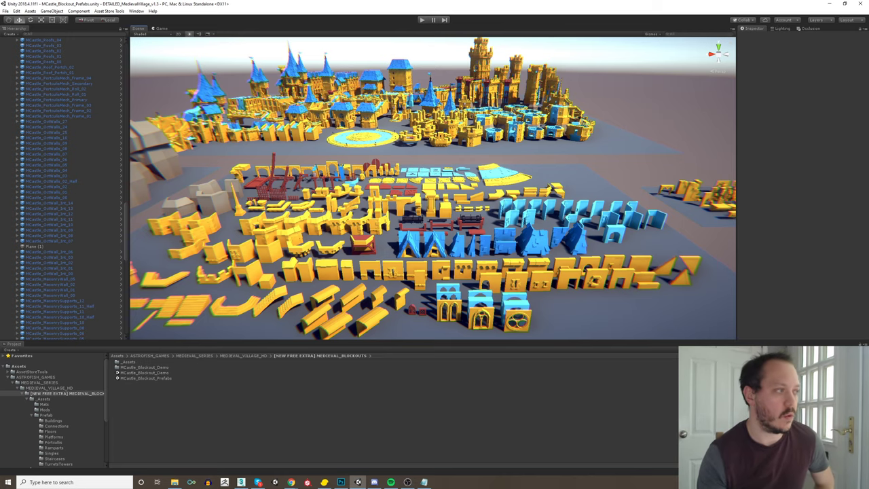
{"action": "right_click_drag", "start_coordinate": [557, 103], "coordinate": [558, 116]}
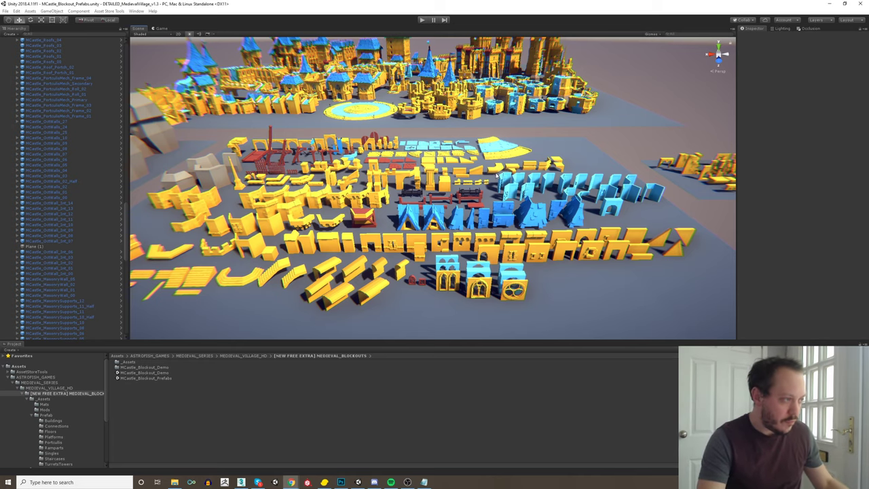
Select the MCastle_PortculisMech_Primary prefab and inspect its roll and wooden frame up close
{"action": "middle_click_drag", "start_coordinate": [487, 211], "coordinate": [501, 217]}
{"action": "scroll", "coordinate": [501, 216], "scroll_direction": "up", "scroll_amount": 12}
{"action": "scroll", "coordinate": [501, 216], "scroll_direction": "up", "scroll_amount": 10}
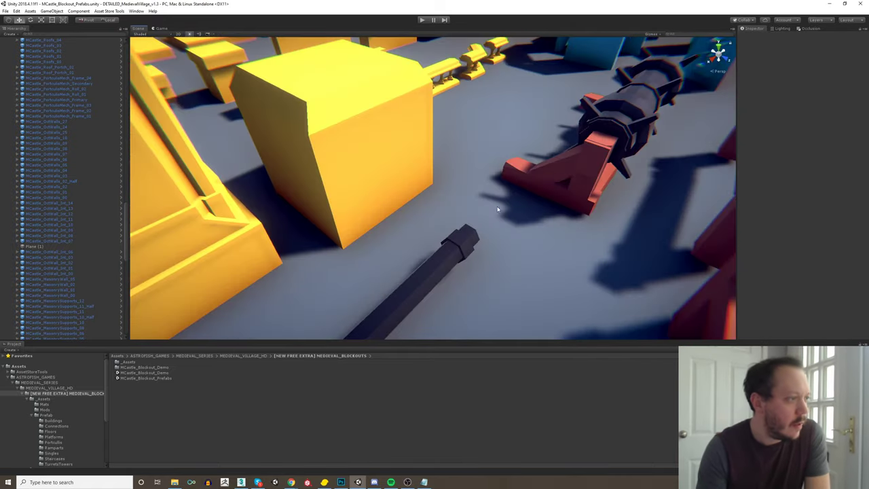
{"action": "right_click_drag", "start_coordinate": [498, 209], "coordinate": [523, 226]}
{"action": "left_click", "coordinate": [523, 227]}
{"action": "scroll", "coordinate": [523, 228], "scroll_direction": "down", "scroll_amount": 5}
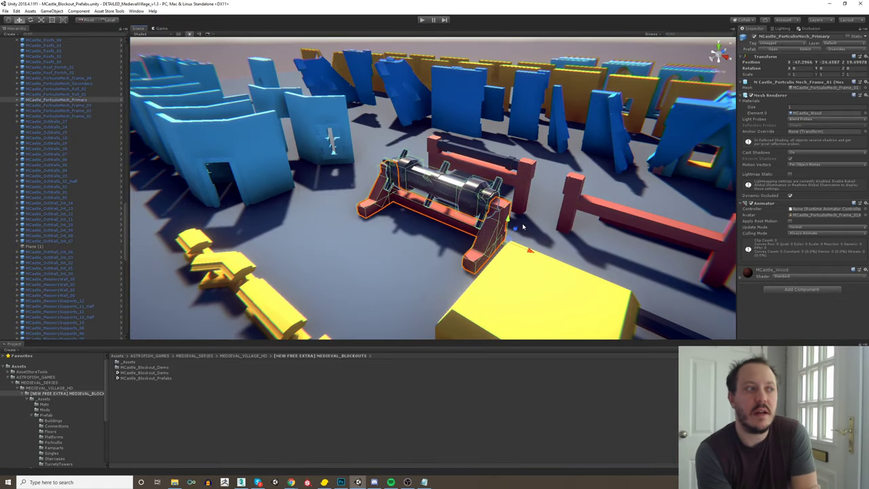
{"action": "scroll", "coordinate": [523, 227], "scroll_direction": "up", "scroll_amount": 5}
{"action": "right_click_drag", "start_coordinate": [523, 227], "coordinate": [494, 207]}
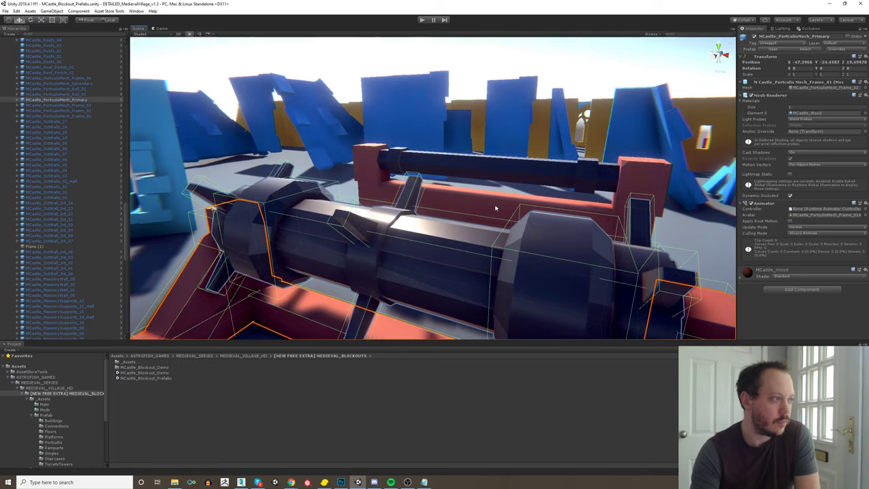
Clear the selection and examine the separate portcullis mechanism frames and rolls from several angles
{"action": "scroll", "coordinate": [495, 207], "scroll_direction": "down", "scroll_amount": 3}
{"action": "left_click", "coordinate": [496, 95]}
{"action": "left_click_drag", "start_coordinate": [497, 95], "coordinate": [579, 138], "text": "alt"}
{"action": "scroll", "coordinate": [475, 157], "scroll_direction": "down", "scroll_amount": 3}
{"action": "scroll", "coordinate": [475, 157], "scroll_direction": "up", "scroll_amount": 2}
{"action": "middle_click_drag", "start_coordinate": [579, 139], "coordinate": [574, 204]}
{"action": "scroll", "coordinate": [575, 204], "scroll_direction": "down", "scroll_amount": 2}
{"action": "scroll", "coordinate": [516, 163], "scroll_direction": "up", "scroll_amount": 3}
{"action": "left_click_drag", "start_coordinate": [489, 149], "coordinate": [557, 233], "text": "alt"}
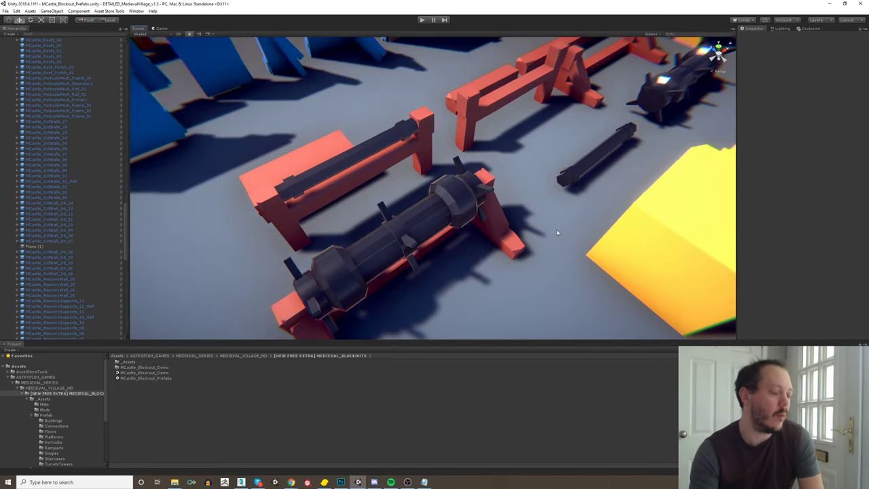
{"action": "scroll", "coordinate": [557, 233], "scroll_direction": "down", "scroll_amount": 2}
{"action": "middle_click_drag", "start_coordinate": [556, 233], "coordinate": [538, 196]}
{"action": "right_click_drag", "start_coordinate": [537, 195], "coordinate": [403, 199]}
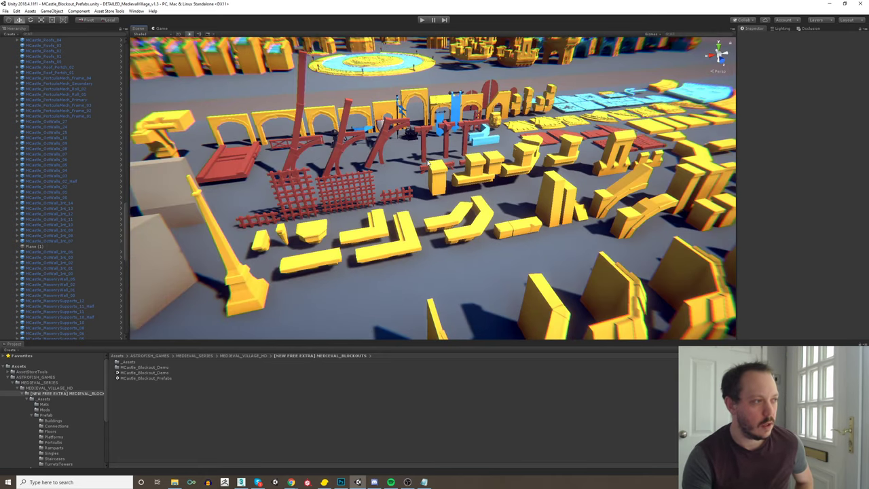
Select and frame the MCastle_MasonryFixtures_15 head fixture, and view it among the surrounding arches and props
{"action": "right_click_drag", "start_coordinate": [404, 199], "coordinate": [480, 147]}
{"action": "left_click", "coordinate": [499, 111]}
{"action": "key", "text": "f"}
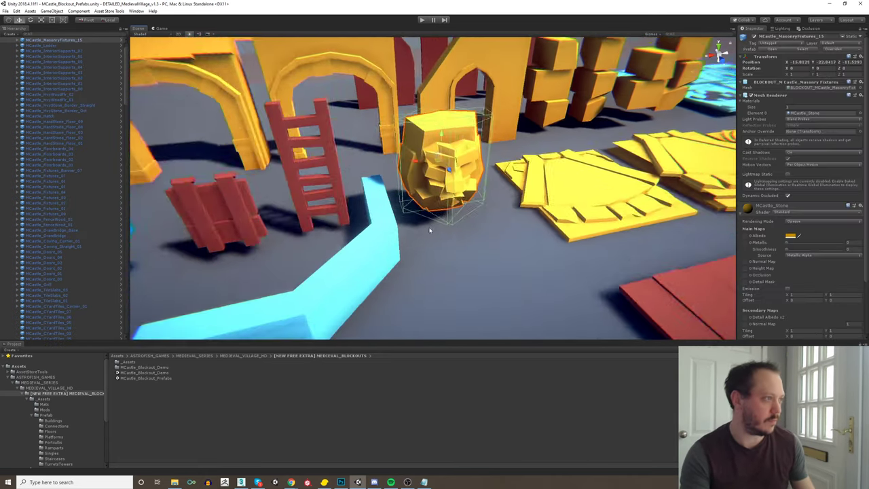
{"action": "scroll", "coordinate": [462, 231], "scroll_direction": "down", "scroll_amount": 10}
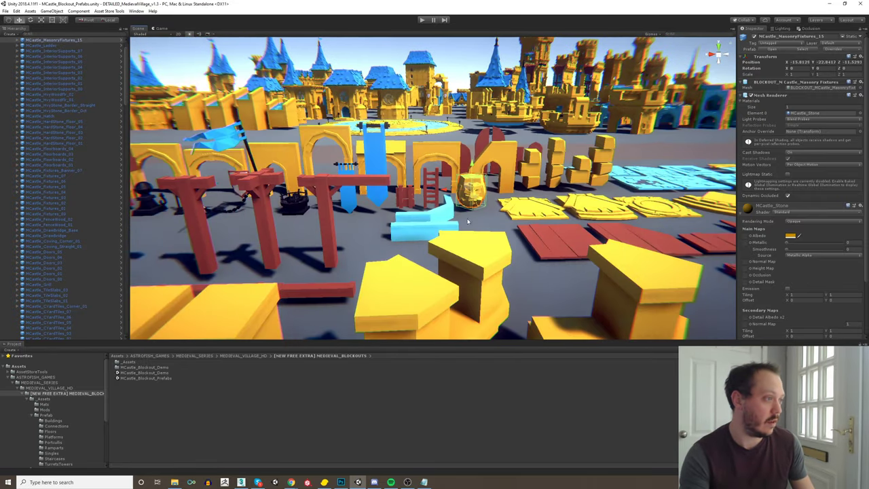
{"action": "left_click_drag", "start_coordinate": [465, 221], "coordinate": [470, 271], "text": "alt"}
{"action": "right_click_drag", "start_coordinate": [470, 245], "coordinate": [494, 231]}
{"action": "scroll", "coordinate": [494, 232], "scroll_direction": "up", "scroll_amount": 3}
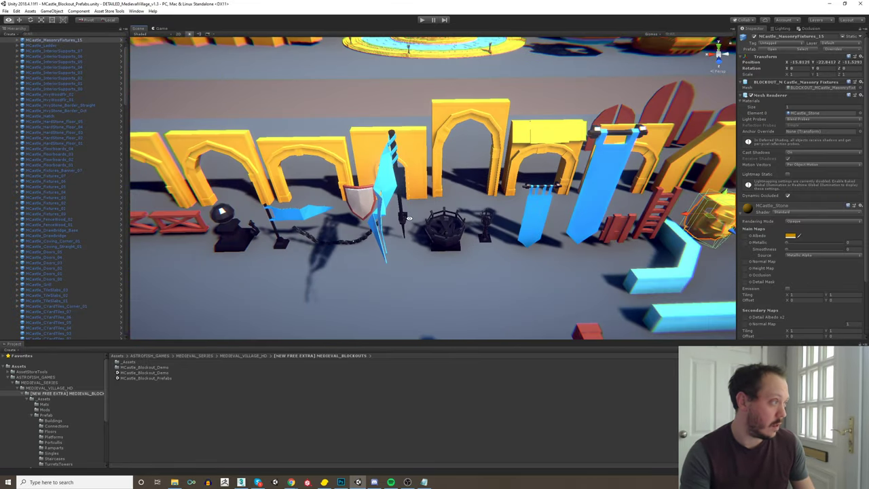
Select and frame the MCastle_Fixtures_04 banner pole, view the nearby fixtures, and clear the selection
{"action": "left_click_drag", "start_coordinate": [400, 216], "coordinate": [381, 214], "text": "alt"}
{"action": "left_click", "coordinate": [402, 187]}
{"action": "key", "text": "f"}
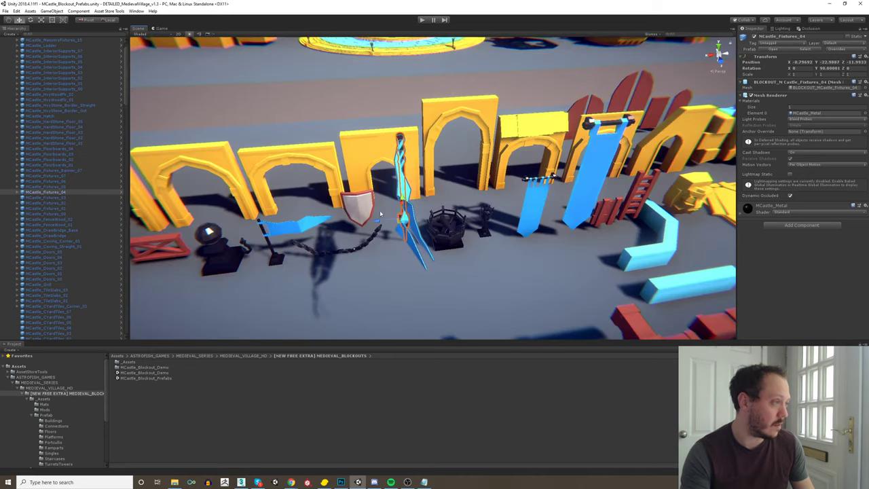
{"action": "scroll", "coordinate": [520, 254], "scroll_direction": "down", "scroll_amount": 5}
{"action": "left_click", "coordinate": [541, 96]}
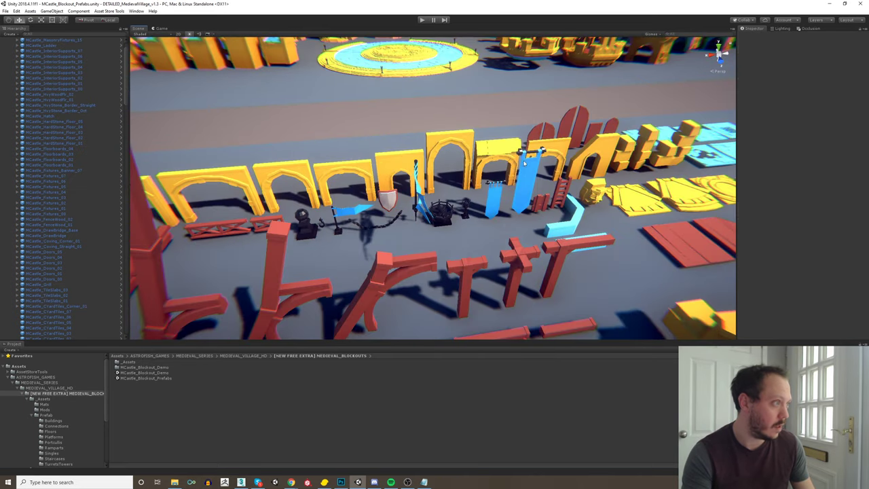
Survey the whole modular kit, from the arches and roofs to the window walls and stair pieces
{"action": "scroll", "coordinate": [527, 174], "scroll_direction": "down", "scroll_amount": 5}
{"action": "middle_click_drag", "start_coordinate": [527, 174], "coordinate": [408, 88]}
{"action": "scroll", "coordinate": [513, 172], "scroll_direction": "down", "scroll_amount": 5}
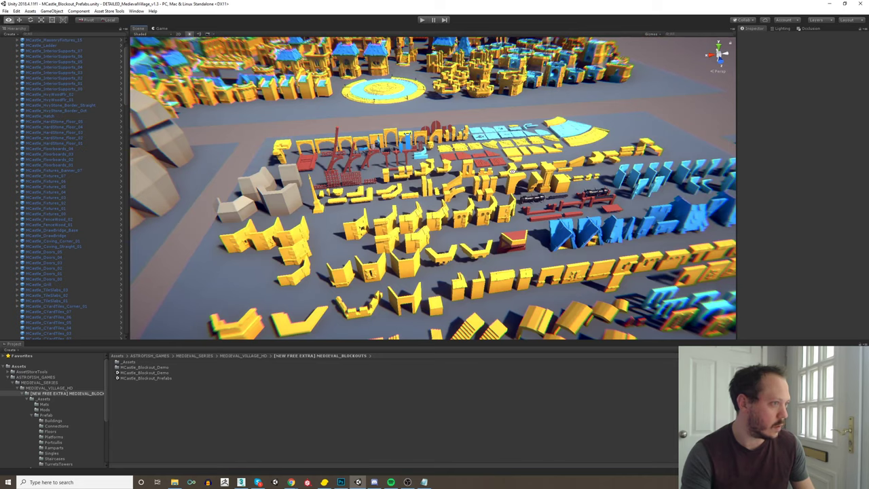
{"action": "right_click_drag", "start_coordinate": [512, 173], "coordinate": [555, 212]}
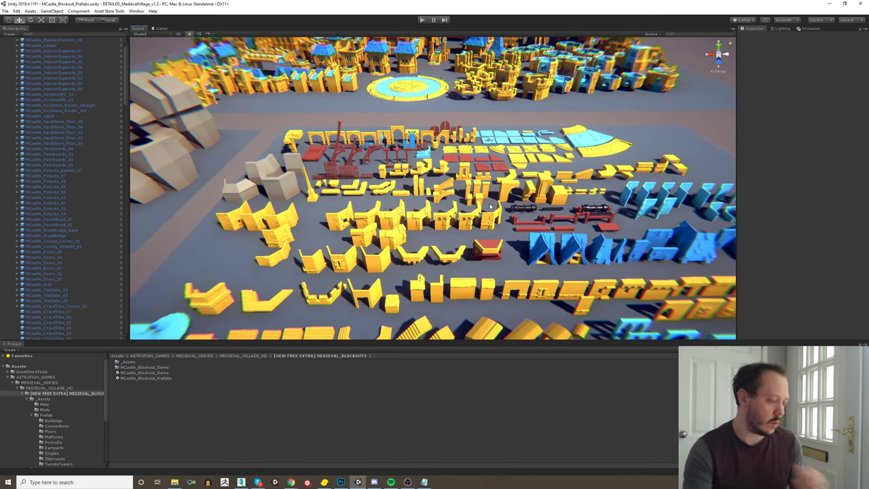
{"action": "right_click_drag", "start_coordinate": [524, 233], "coordinate": [408, 230]}
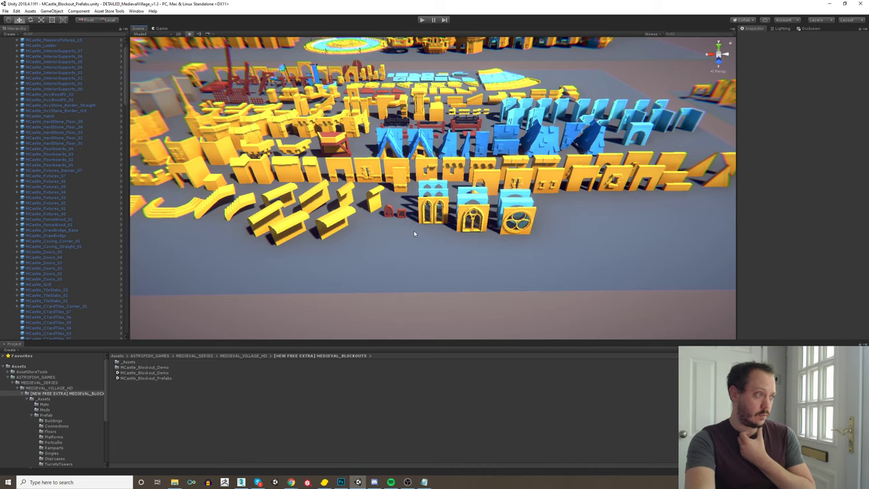
{"action": "middle_click_drag", "start_coordinate": [411, 231], "coordinate": [580, 237]}
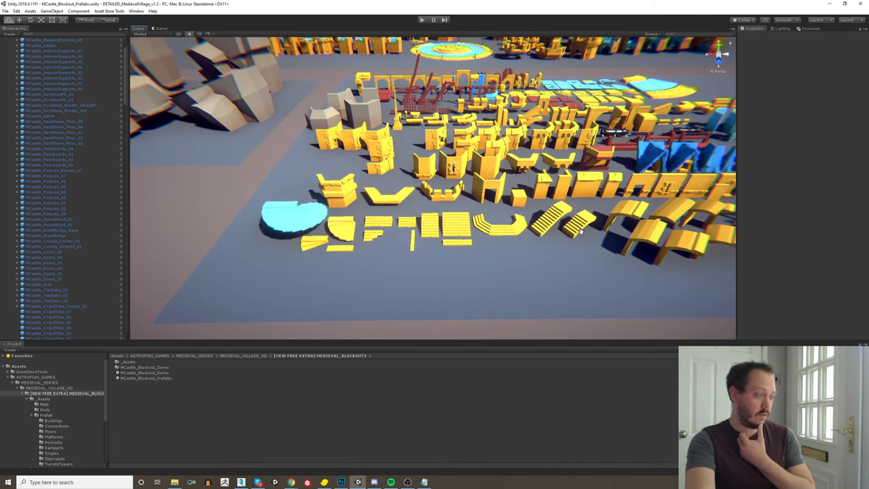
Select the semicircular MCastle_Steps_07 prefab and look closely at the neighbouring steps and battlement pieces
{"action": "left_click", "coordinate": [292, 226]}
{"action": "scroll", "coordinate": [292, 224], "scroll_direction": "up", "scroll_amount": 5}
{"action": "scroll", "coordinate": [292, 224], "scroll_direction": "down", "scroll_amount": 4}
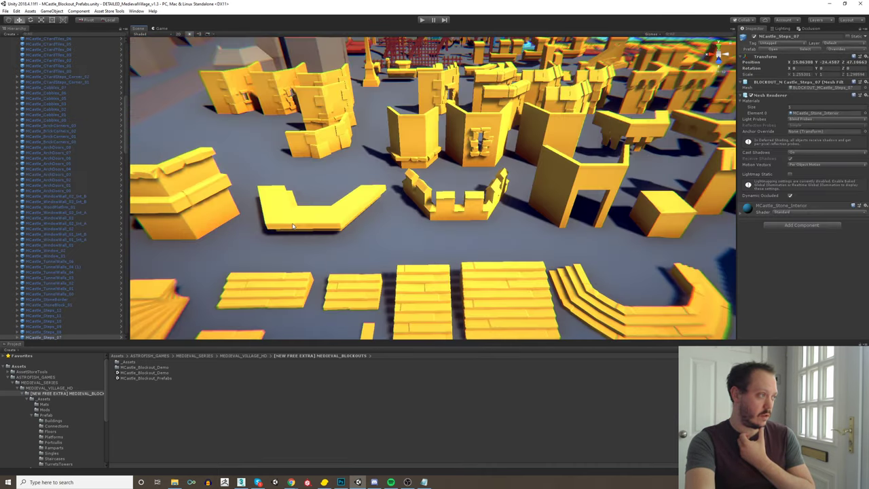
Survey the remaining modular pieces, the tall tower prefabs and the rows of assembled castle buildings
{"action": "middle_click_drag", "start_coordinate": [292, 224], "coordinate": [381, 207]}
{"action": "scroll", "coordinate": [408, 197], "scroll_direction": "down", "scroll_amount": 6}
{"action": "middle_click_drag", "start_coordinate": [614, 127], "coordinate": [388, 220]}
{"action": "middle_click_drag", "start_coordinate": [525, 108], "coordinate": [494, 206]}
{"action": "key", "text": "w"}
{"action": "right_click_drag", "start_coordinate": [493, 205], "coordinate": [504, 143]}
{"action": "key", "text": "s"}
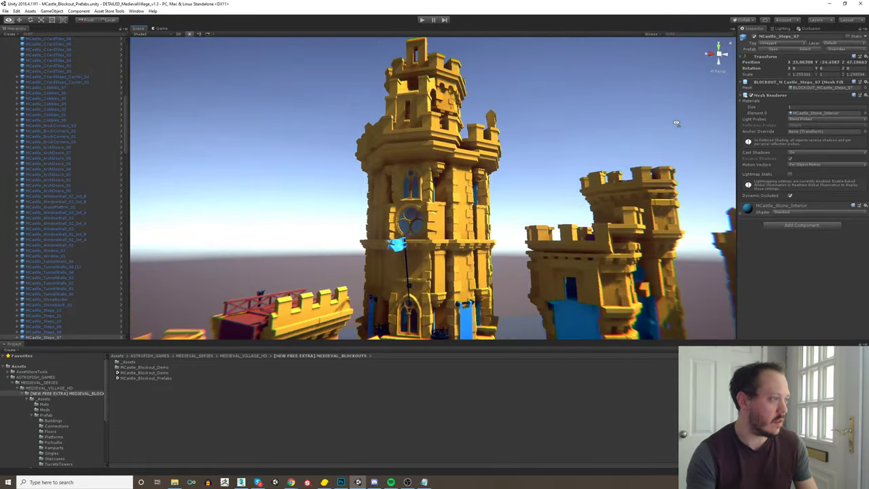
{"action": "key", "text": "s"}
{"action": "right_click_drag", "start_coordinate": [676, 123], "coordinate": [705, 227]}
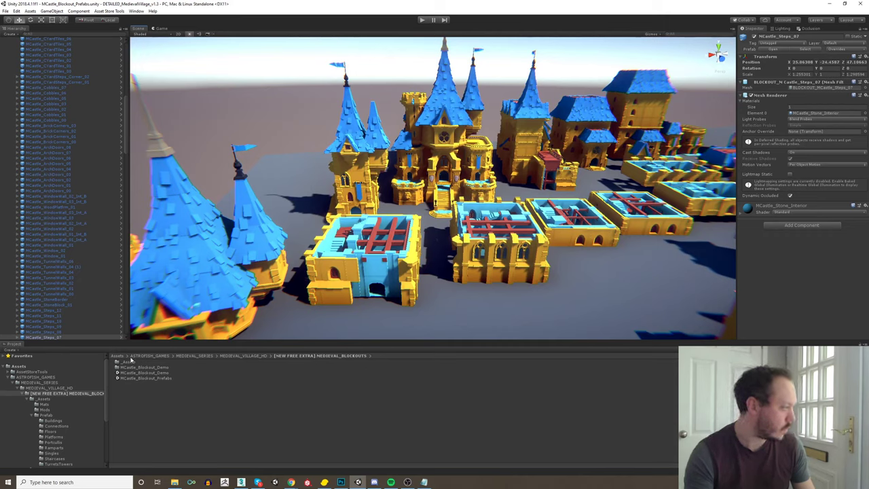
Look over the assembled buildings and walkways, and open the MCastle_Blockout_Demo scene
{"action": "left_click", "coordinate": [163, 372]}
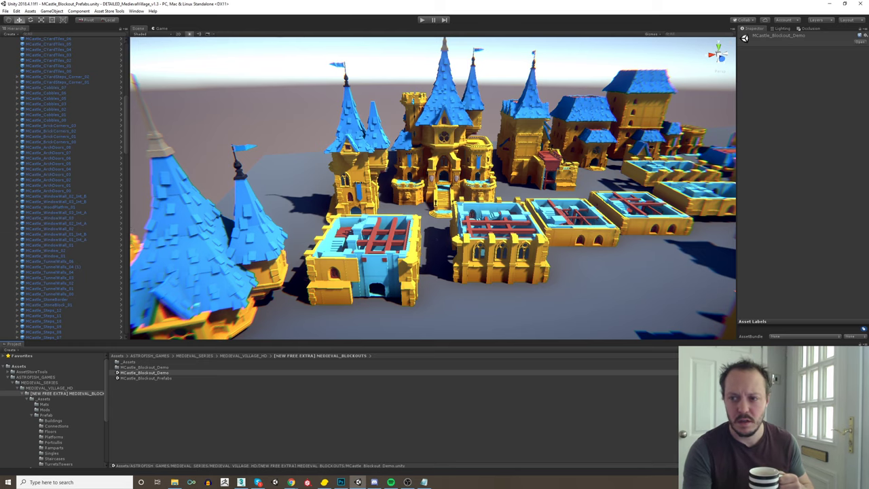
{"action": "right_click_drag", "start_coordinate": [508, 207], "coordinate": [478, 214]}
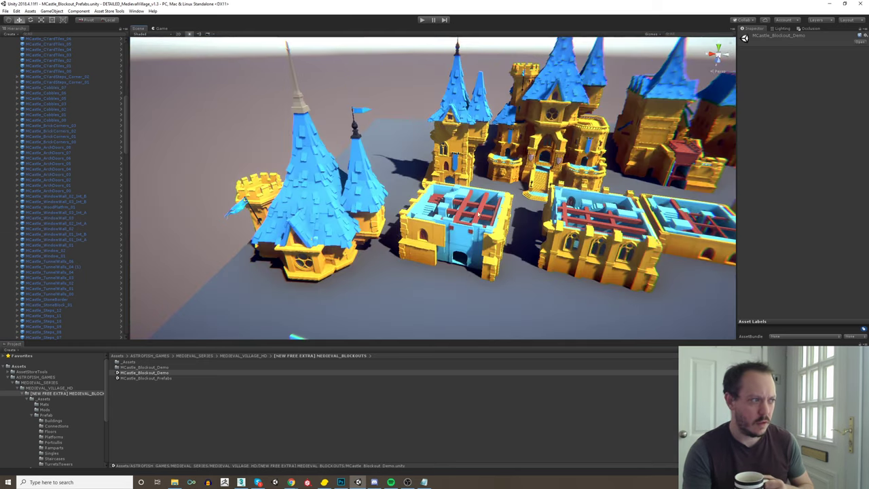
{"action": "scroll", "coordinate": [479, 214], "scroll_direction": "down", "scroll_amount": 5}
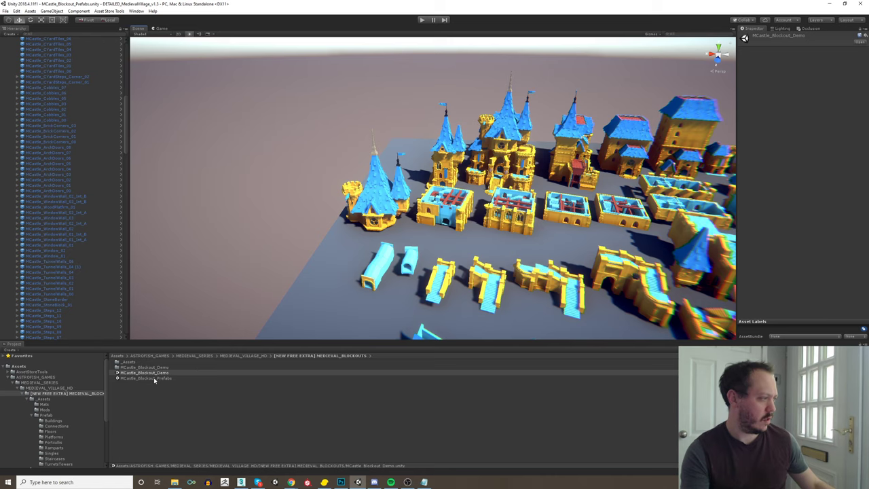
{"action": "right_click_drag", "start_coordinate": [581, 197], "coordinate": [692, 196]}
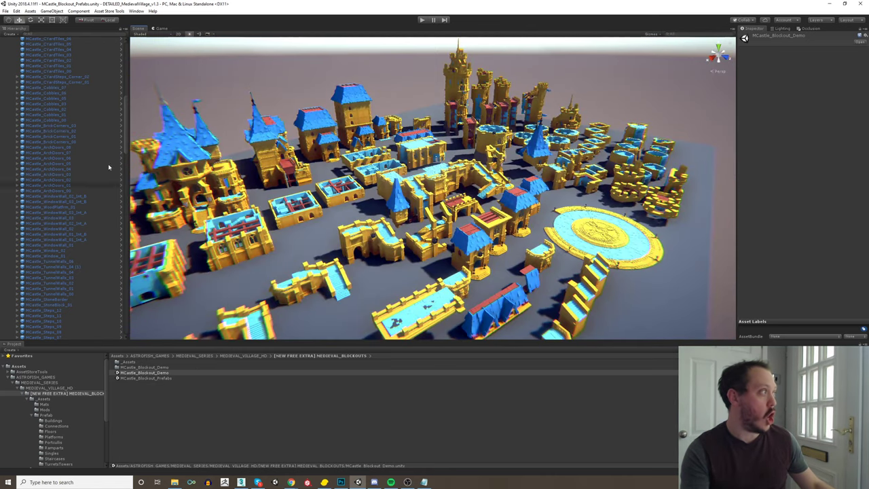
{"action": "scroll", "coordinate": [108, 164], "scroll_direction": "up", "scroll_amount": 10}
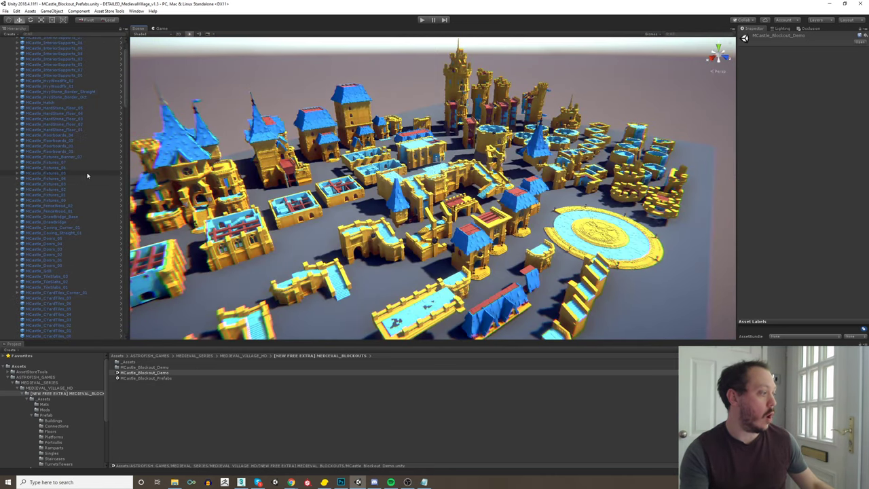
{"action": "left_click", "coordinate": [161, 373]}
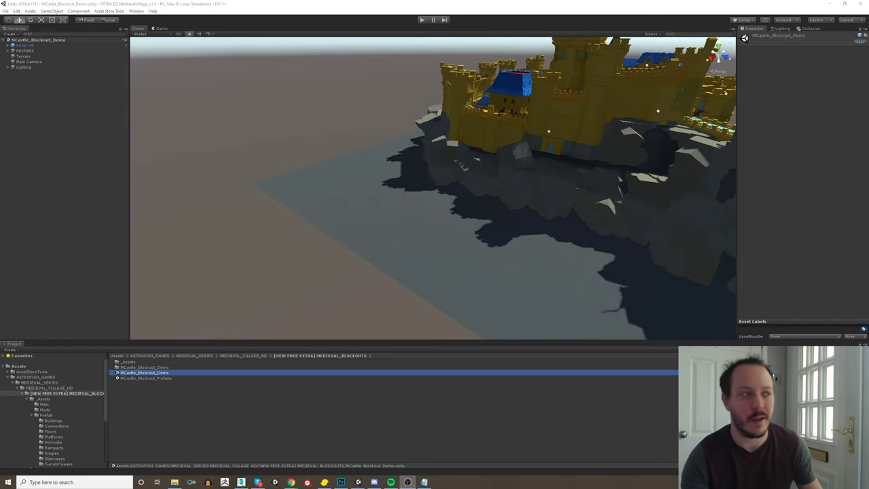
Examine the assembled demo castle from all around its rocky base and close up over the circular courtyard
{"action": "middle_click_drag", "start_coordinate": [588, 165], "coordinate": [505, 204]}
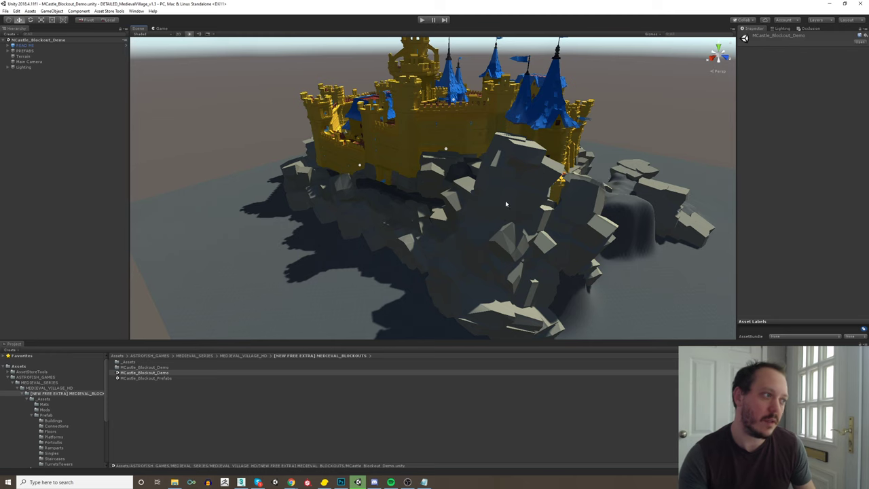
{"action": "left_click_drag", "start_coordinate": [586, 184], "coordinate": [540, 168], "text": "alt"}
{"action": "middle_click_drag", "start_coordinate": [540, 168], "coordinate": [415, 170]}
{"action": "left_click_drag", "start_coordinate": [415, 170], "coordinate": [397, 198], "text": "alt"}
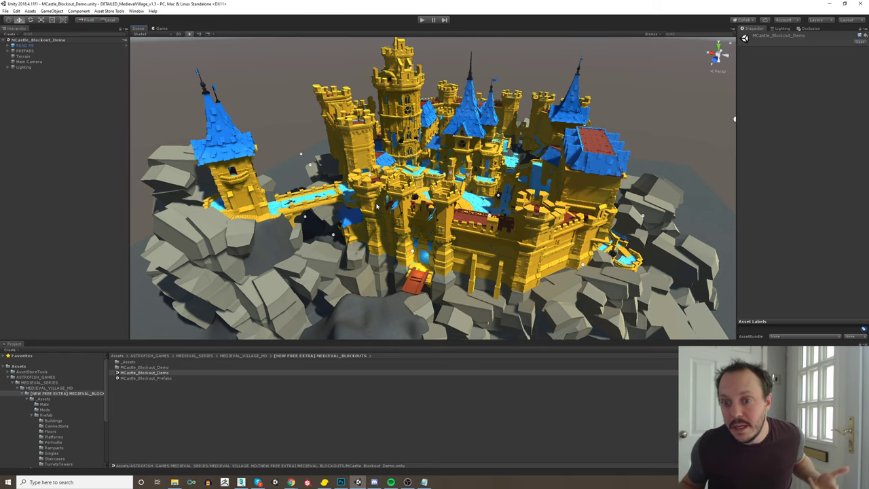
{"action": "middle_click_drag", "start_coordinate": [512, 134], "coordinate": [498, 203]}
{"action": "scroll", "coordinate": [498, 203], "scroll_direction": "up", "scroll_amount": 10}
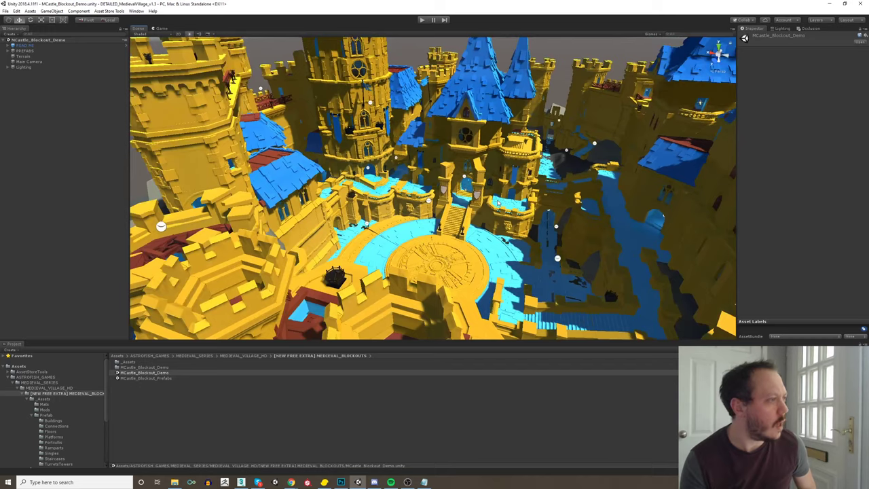
{"action": "scroll", "coordinate": [498, 202], "scroll_direction": "up", "scroll_amount": 6}
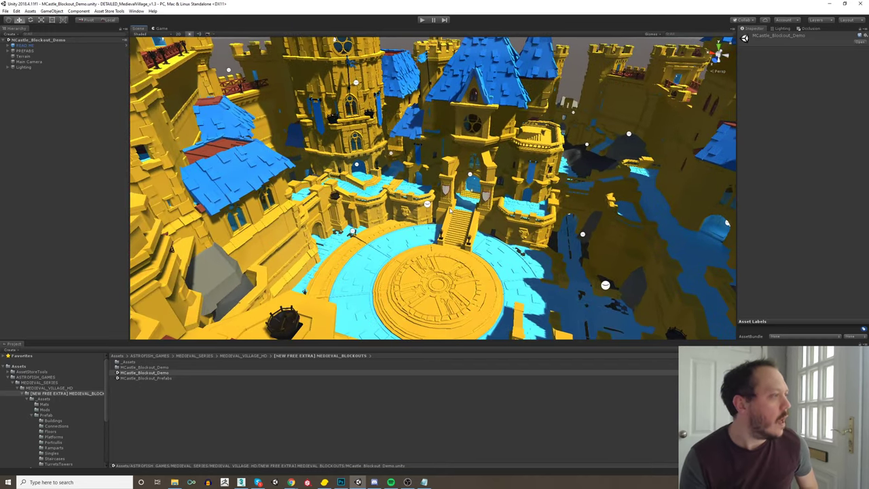
{"action": "scroll", "coordinate": [498, 202], "scroll_direction": "down", "scroll_amount": 9}
{"action": "right_click_drag", "start_coordinate": [487, 206], "coordinate": [549, 118]}
{"action": "left_click_drag", "start_coordinate": [549, 118], "coordinate": [313, 178], "text": "alt"}
Create an empty game object in the demo scene
{"action": "right_click", "coordinate": [3, 91]}
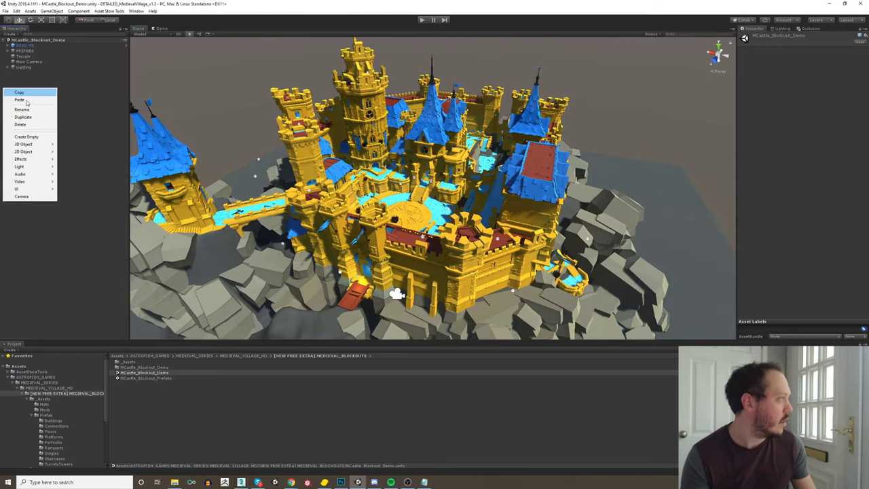
{"action": "left_click", "coordinate": [27, 139]}
{"action": "left_click", "coordinate": [787, 79]}
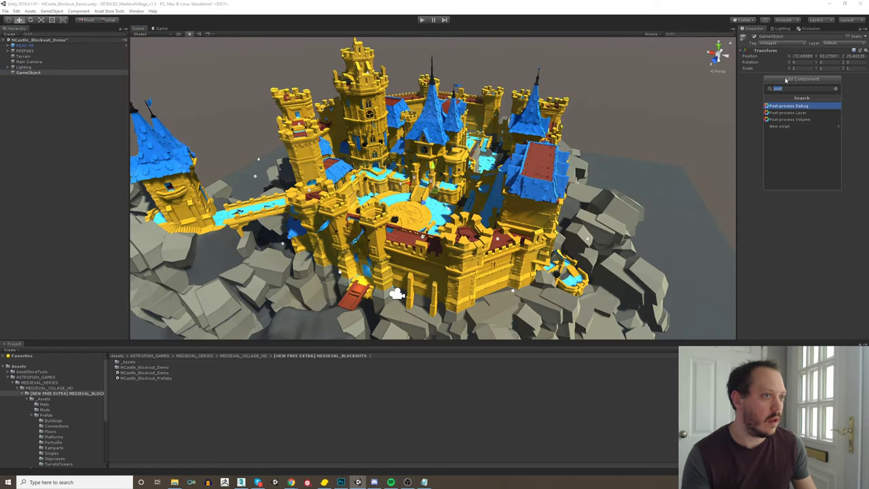
{"action": "left_click", "coordinate": [795, 113]}
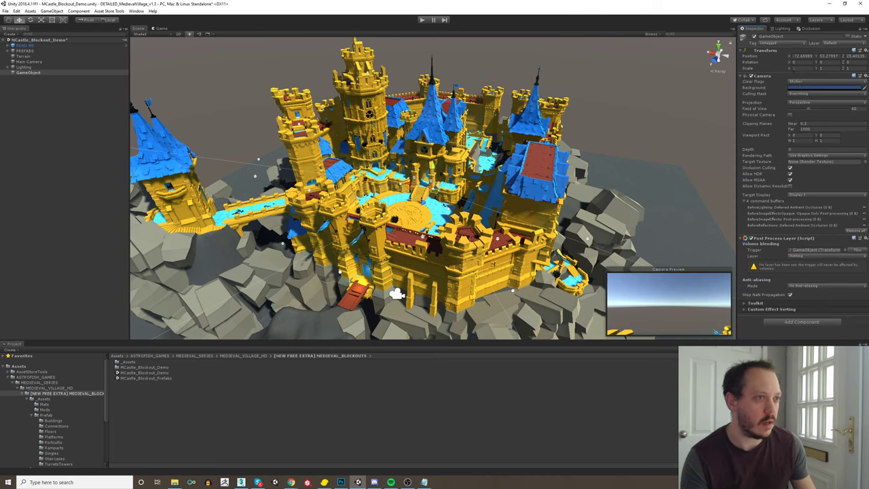
{"action": "left_click", "coordinate": [836, 44]}
{"action": "left_click", "coordinate": [835, 44]}
{"action": "key", "text": "ctrl+z"}
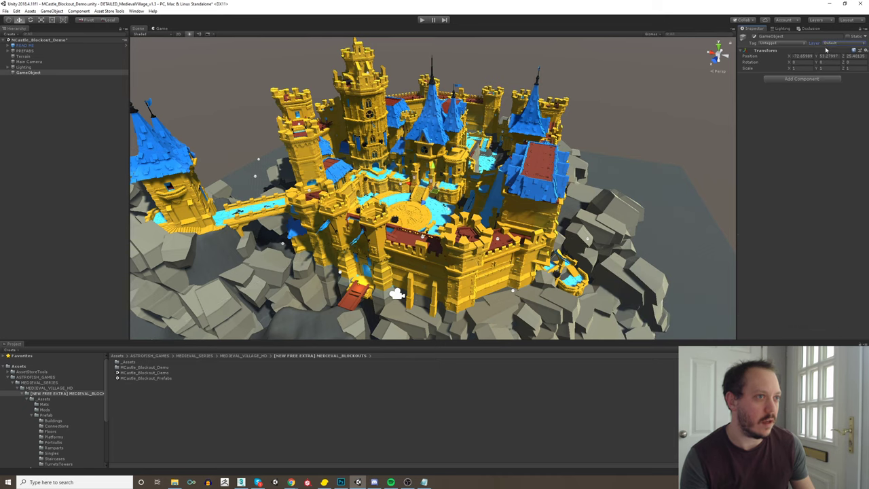
Add a Post-process Volume to the empty object, assign the object to the PostProcessing layer, and make the volume global
{"action": "left_click", "coordinate": [801, 79]}
{"action": "left_click", "coordinate": [791, 121]}
{"action": "left_click", "coordinate": [830, 42]}
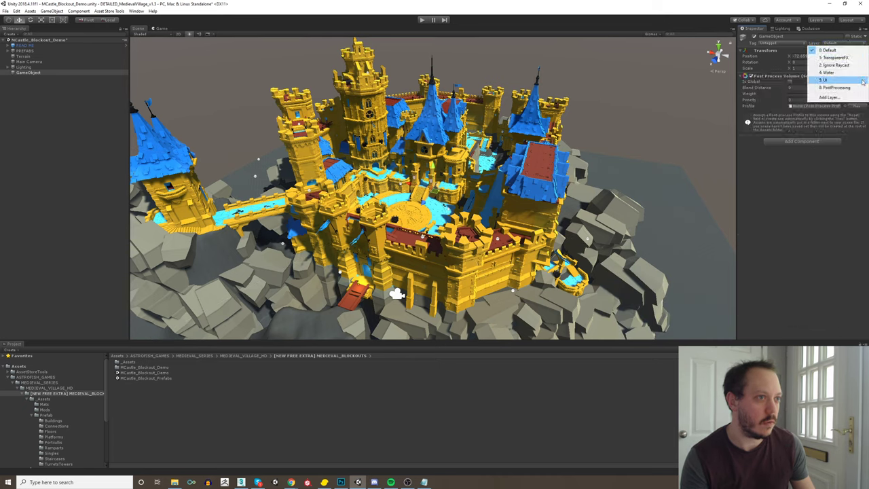
{"action": "left_click", "coordinate": [842, 91]}
{"action": "left_click", "coordinate": [789, 81]}
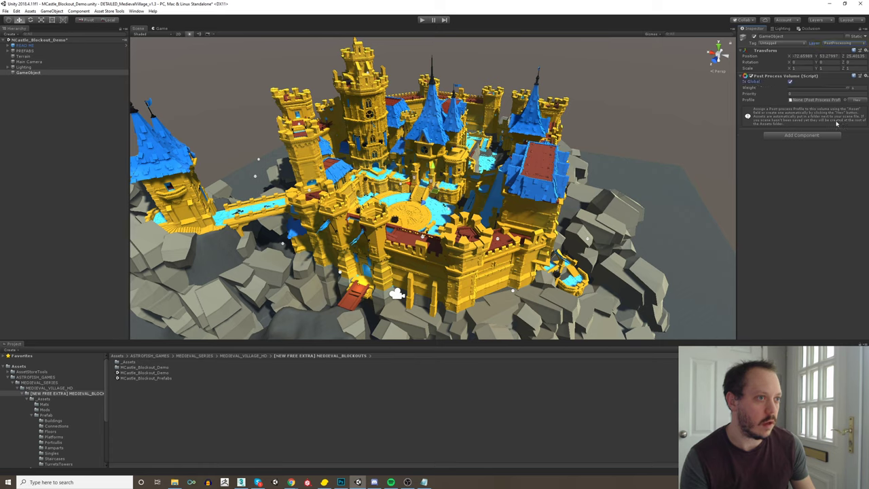
Assign the Medieval_Village_POST profile to the post-process volume
{"action": "left_click", "coordinate": [848, 100]}
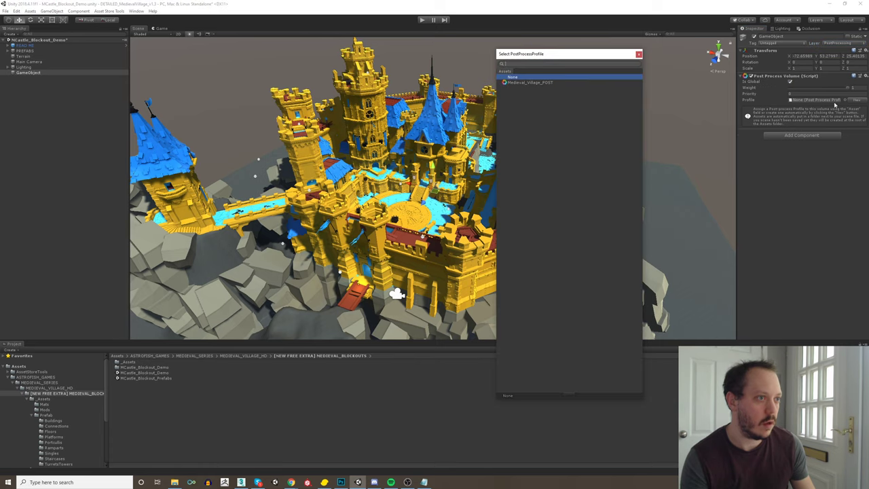
{"action": "left_click", "coordinate": [545, 82]}
{"action": "double_click", "coordinate": [514, 83]}
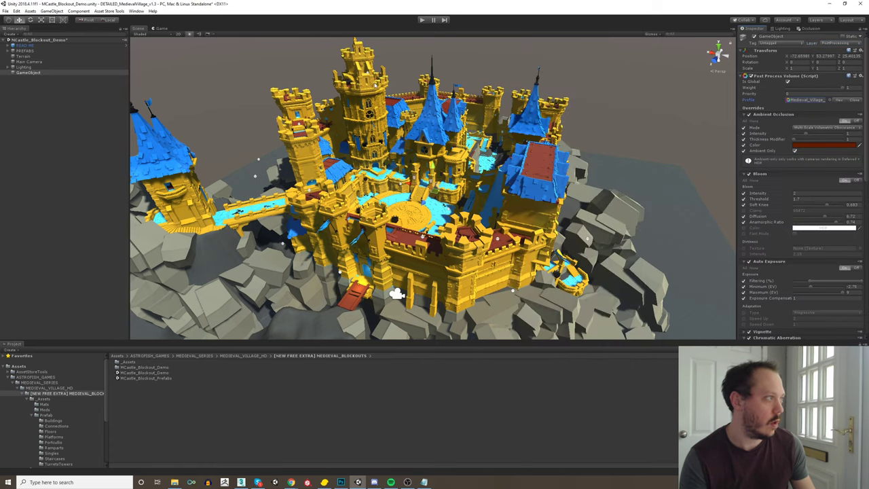
Add a Post-process Layer component to the Main Camera and set its volume blending layer to PostProcessing
{"action": "left_click", "coordinate": [29, 62]}
{"action": "left_click", "coordinate": [802, 272]}
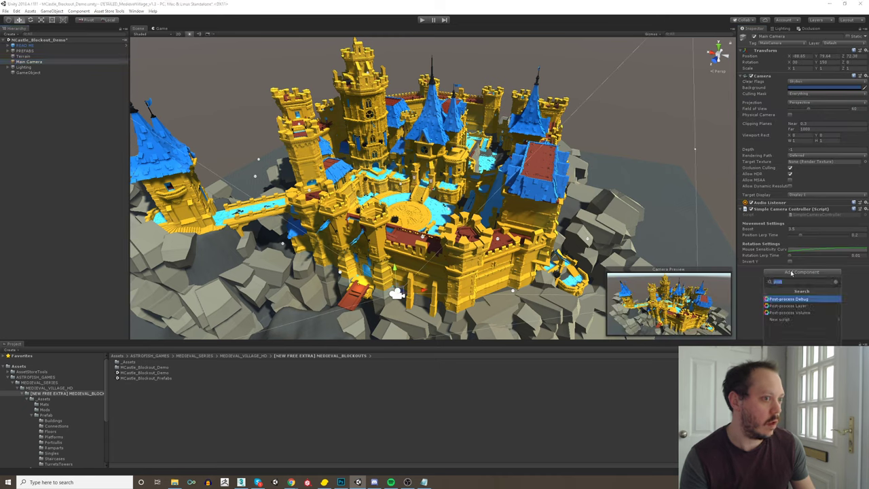
{"action": "left_click", "coordinate": [813, 306]}
{"action": "scroll", "coordinate": [811, 285], "scroll_direction": "down", "scroll_amount": 3}
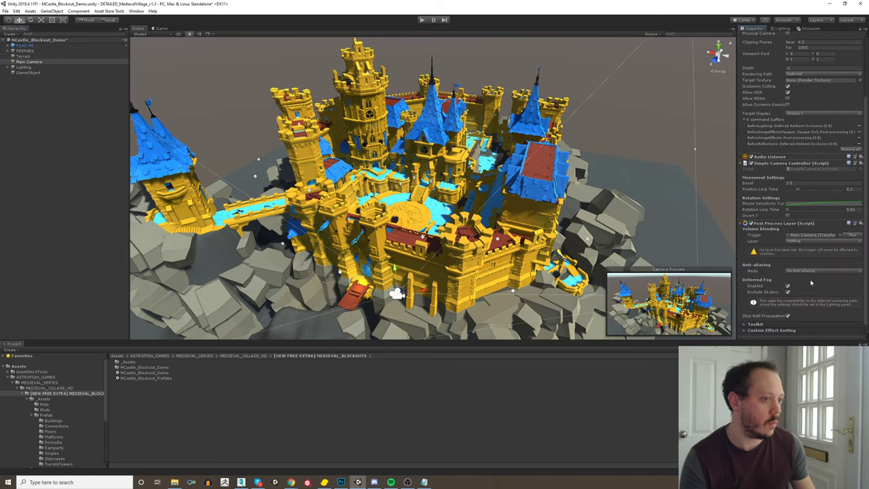
{"action": "left_click", "coordinate": [808, 241]}
{"action": "left_click", "coordinate": [814, 292]}
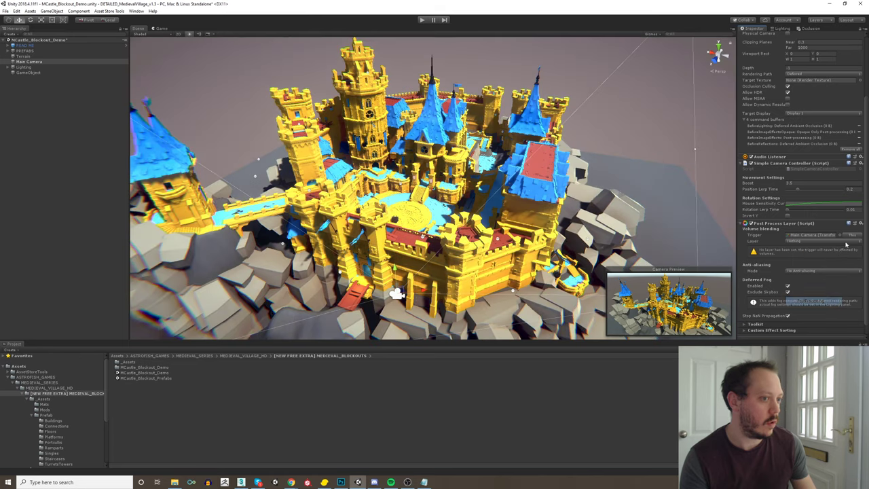
Set the camera's anti-aliasing to Temporal Anti-aliasing (TAA) with sharpness 0.4 and motion blending 0.2
{"action": "left_click", "coordinate": [818, 258]}
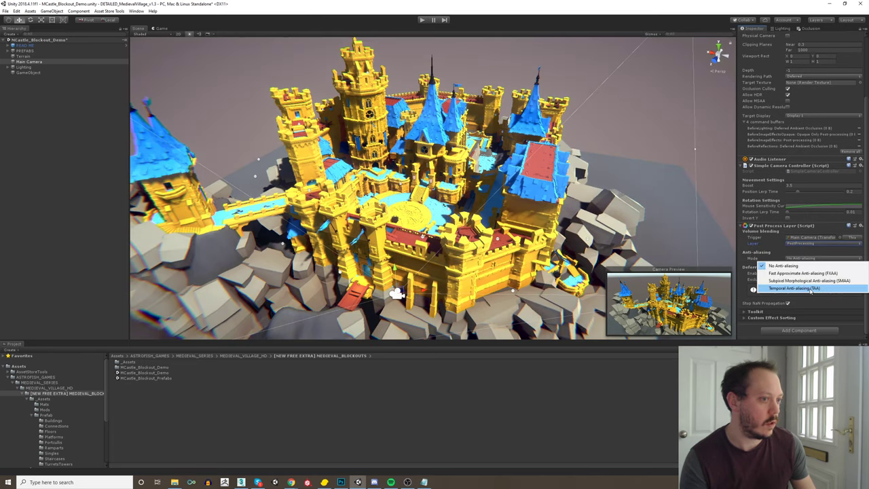
{"action": "left_click", "coordinate": [813, 283]}
{"action": "left_click_drag", "start_coordinate": [858, 283], "coordinate": [807, 278]}
{"action": "type", "text": ".4"}
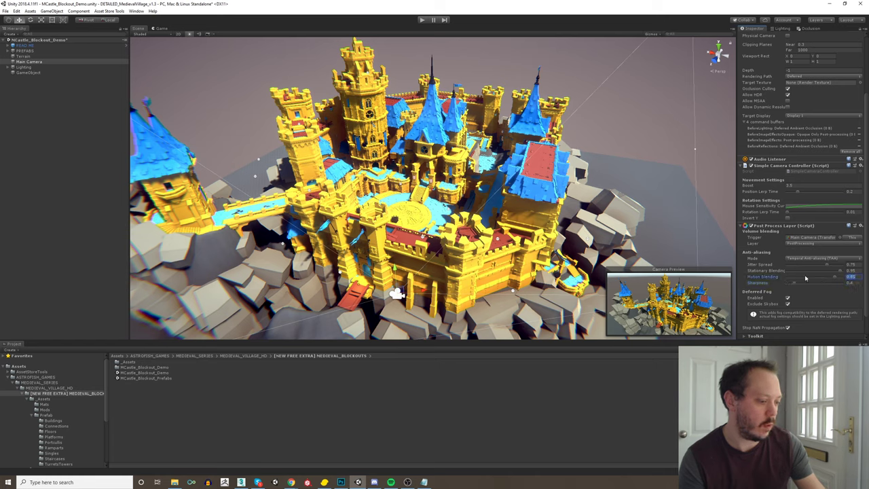
{"action": "type", "text": ".2"}
{"action": "key", "text": "Return"}
Play the demo scene, fly the camera down to the castle's front gate, and enlarge the game view
{"action": "left_click", "coordinate": [422, 21]}
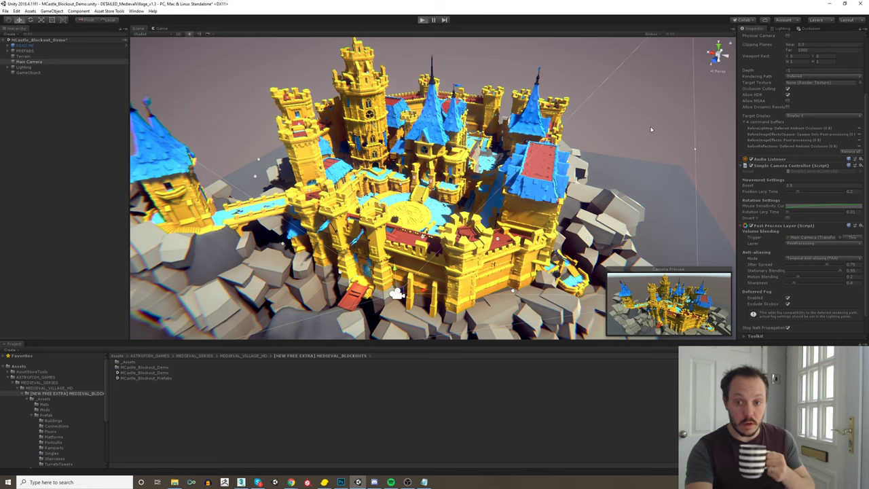
{"action": "key", "text": "ctrl+p"}
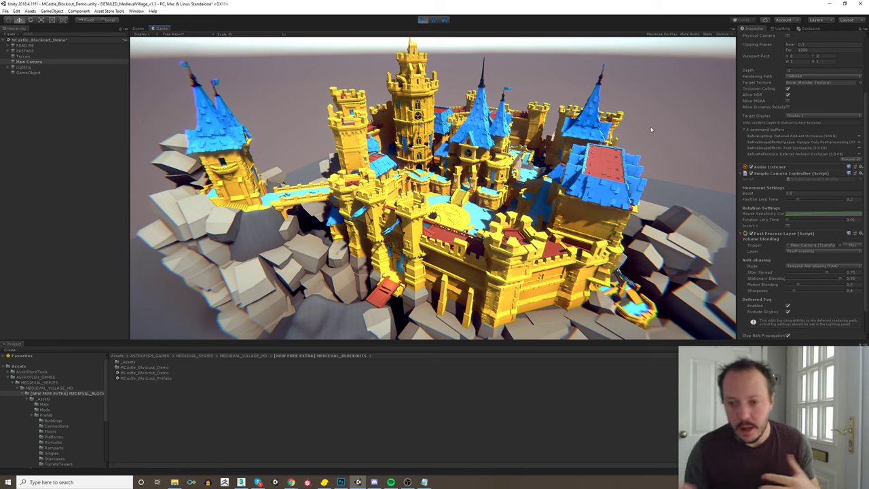
{"action": "right_click_drag", "start_coordinate": [651, 129], "coordinate": [676, 121]}
{"action": "key", "text": "w"}
{"action": "scroll", "coordinate": [651, 129], "scroll_direction": "up", "scroll_amount": 3}
{"action": "key", "text": "s"}
{"action": "scroll", "coordinate": [655, 132], "scroll_direction": "down", "scroll_amount": 6}
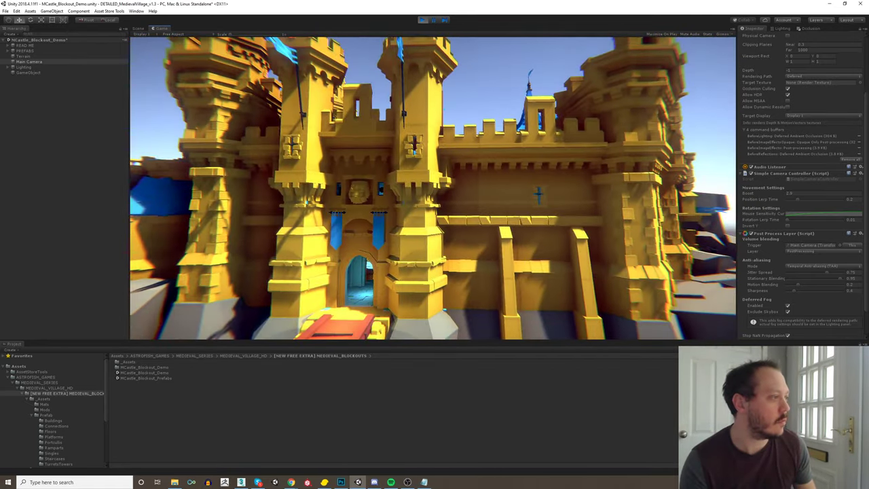
{"action": "right_click_drag", "start_coordinate": [434, 271], "coordinate": [416, 391]}
{"action": "left_click_drag", "start_coordinate": [493, 342], "coordinate": [501, 377]}
Fly through the castle gate and explore the interior halls, wooden beams, arched windows and stone doorways
{"action": "right_click_drag", "start_coordinate": [475, 271], "coordinate": [435, 292]}
{"action": "key", "text": "w"}
{"action": "key", "text": "w"}
{"action": "scroll", "coordinate": [478, 286], "scroll_direction": "down", "scroll_amount": 1}
{"action": "key", "text": "w"}
{"action": "key", "text": "s"}
{"action": "key", "text": "w"}
{"action": "key", "text": "w"}
{"action": "scroll", "coordinate": [478, 285], "scroll_direction": "down", "scroll_amount": 5}
{"action": "key", "text": "w"}
{"action": "key", "text": "s"}
{"action": "key", "text": "w"}
{"action": "key", "text": "w"}
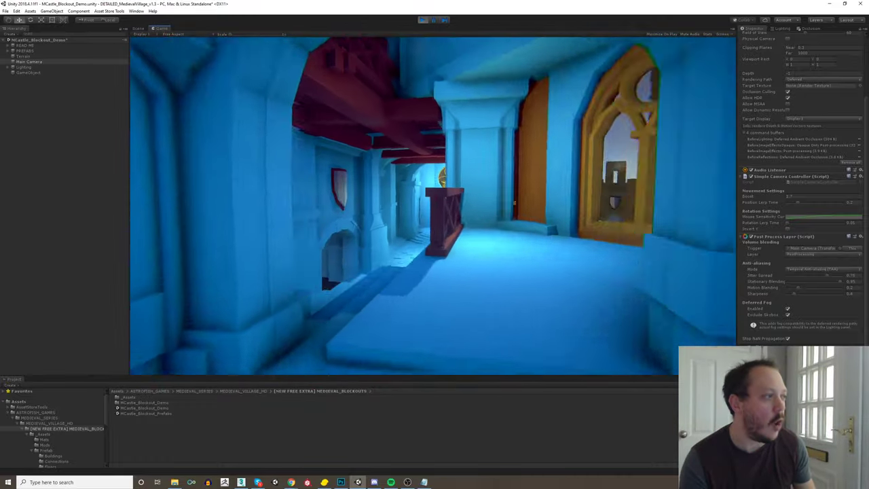
{"action": "key", "text": "w"}
{"action": "right_click_drag", "start_coordinate": [435, 206], "coordinate": [366, 228]}
{"action": "key", "text": "w"}
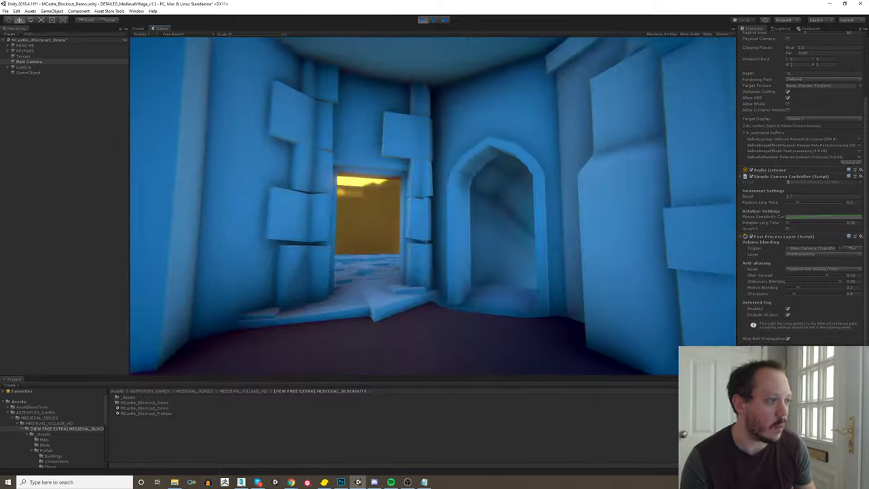
Fly across the tiled courtyard and out past the rocks to the tower with the blue banner
{"action": "key", "text": "w"}
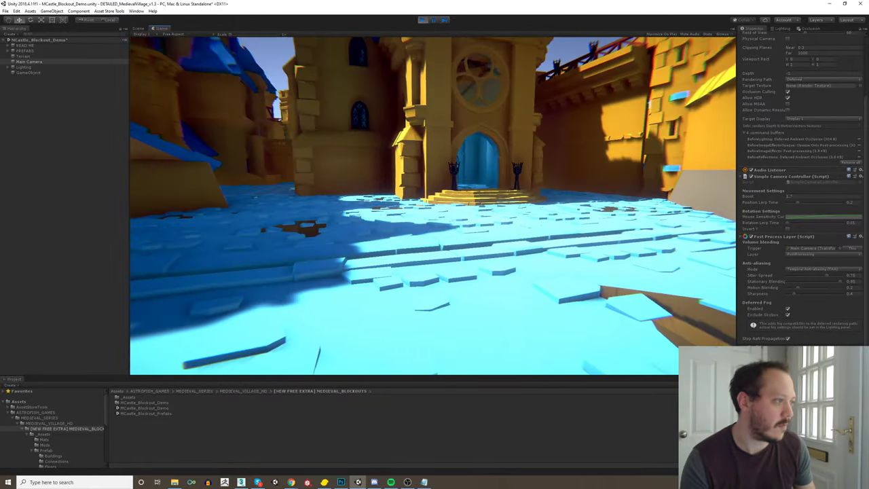
{"action": "right_click_drag", "start_coordinate": [433, 205], "coordinate": [516, 206]}
{"action": "key", "text": "w"}
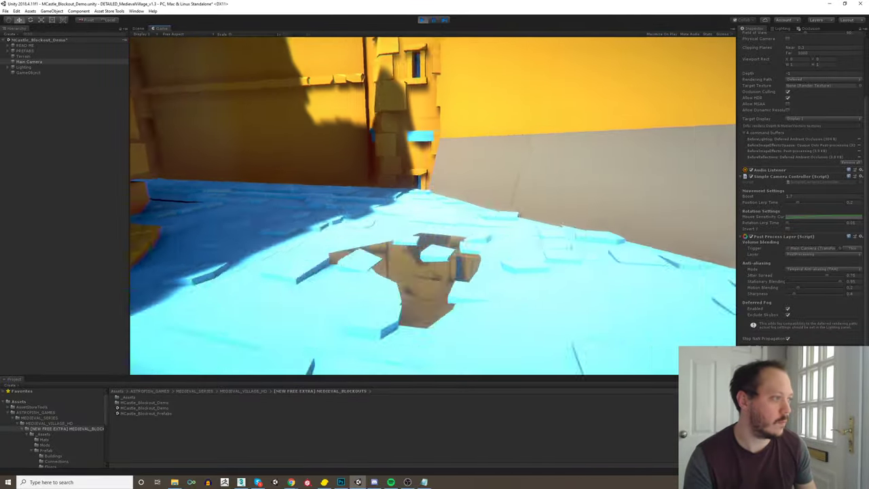
{"action": "key", "text": "w"}
{"action": "right_click_drag", "start_coordinate": [433, 206], "coordinate": [516, 205]}
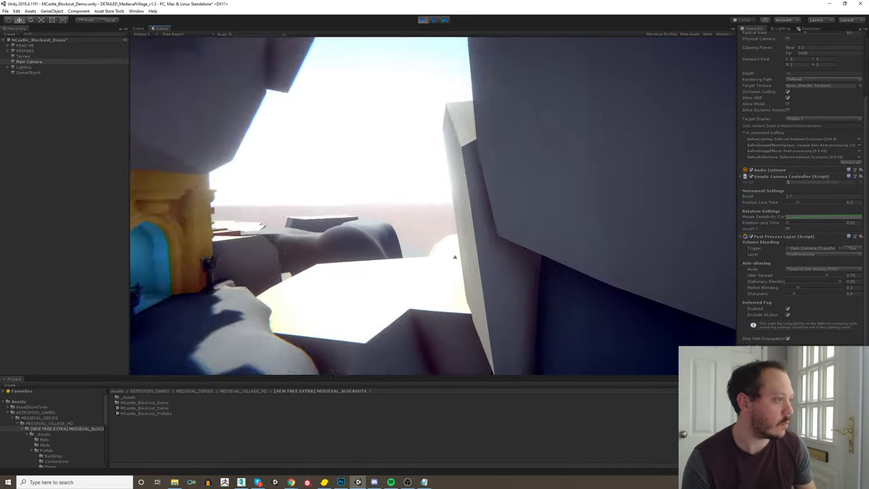
{"action": "key", "text": "w"}
{"action": "right_click_drag", "start_coordinate": [432, 205], "coordinate": [631, 170]}
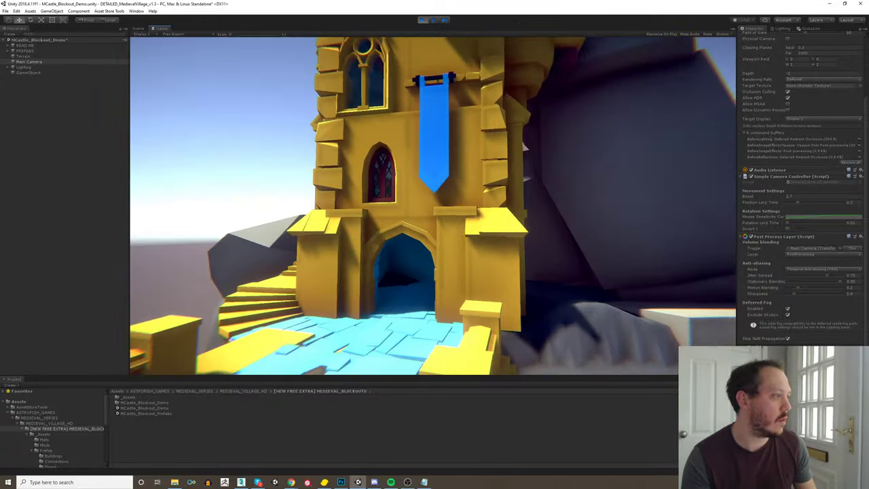
Fly into the banner tower and look at its wooden upper floor and roof interior
{"action": "key", "text": "w"}
{"action": "right_click_drag", "start_coordinate": [432, 206], "coordinate": [500, 157]}
{"action": "key", "text": "w"}
{"action": "key", "text": "w"}
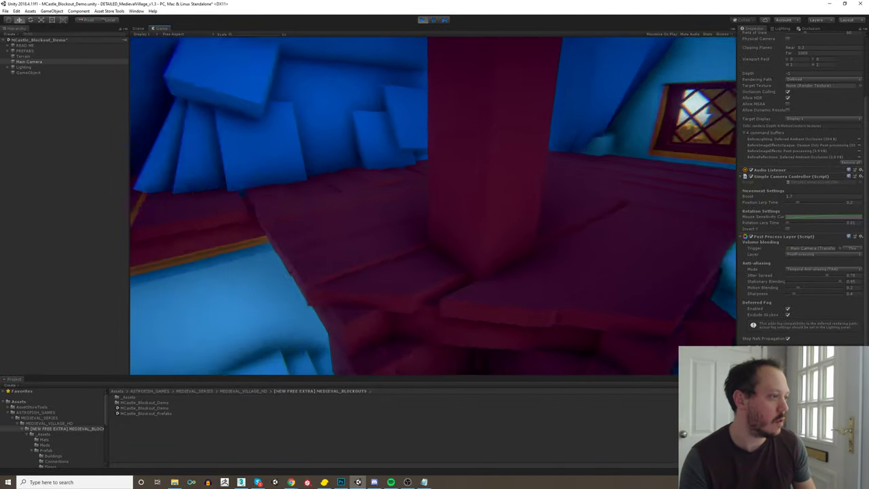
Fly out of the banner tower and back away until the whole tower with its blue roofs and surrounding rocks is in view
{"action": "key", "text": "s"}
{"action": "right_click_drag", "start_coordinate": [432, 206], "coordinate": [374, 214]}
{"action": "key", "text": "a"}
{"action": "key", "text": "w"}
{"action": "key", "text": "w"}
{"action": "key", "text": "w"}
{"action": "key", "text": "s"}
{"action": "key", "text": "s"}
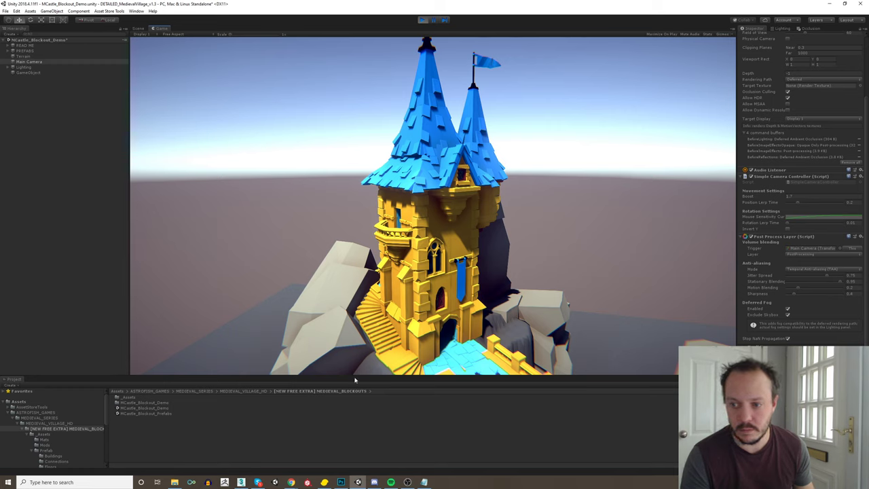
Switch to the Chrome window showing the DETAILED - Medieval Village page and open pinterest.co.uk there
{"action": "mouse_move", "coordinate": [291, 482]}
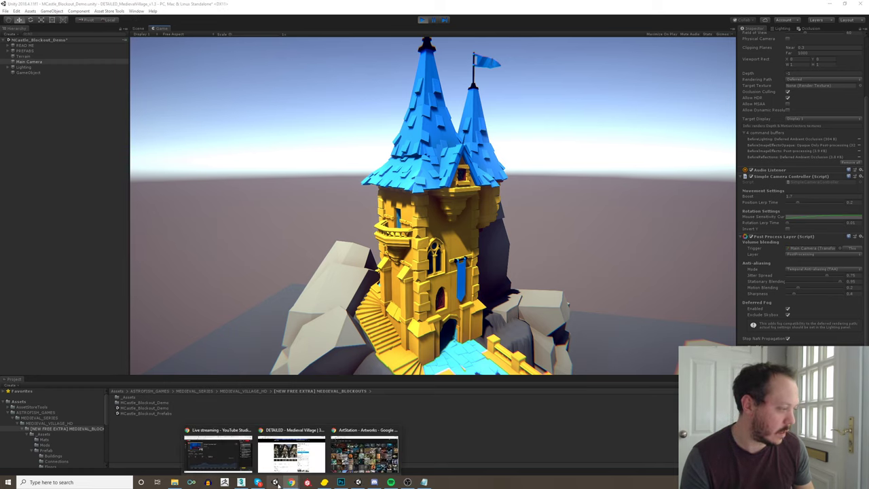
{"action": "left_click", "coordinate": [292, 453]}
{"action": "left_click", "coordinate": [503, 16]}
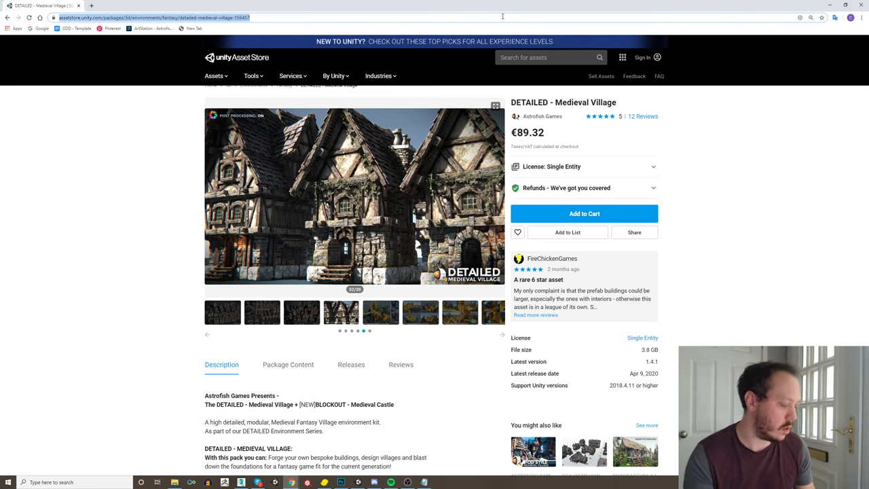
{"action": "type", "text": "p"}
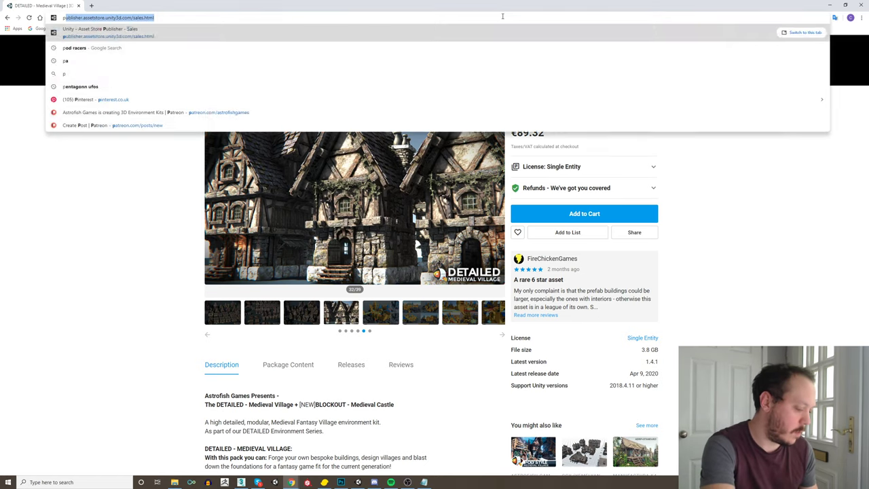
{"action": "key", "text": "Return"}
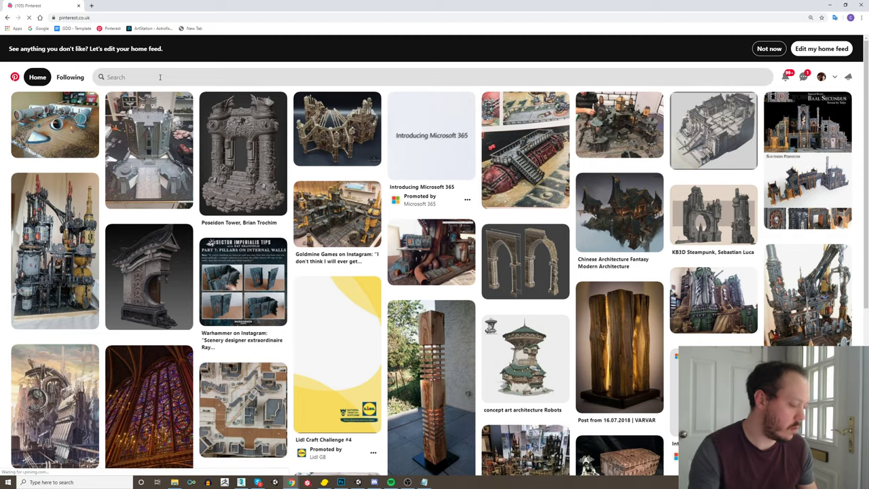
Search Pinterest for "jean baptiste monge" using the matching suggestion
{"action": "left_click", "coordinate": [160, 77]}
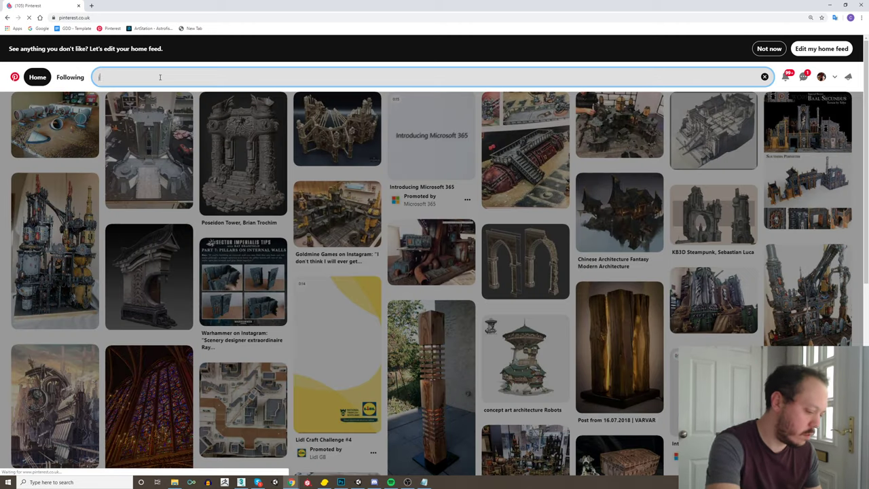
{"action": "type", "text": "jean baptis"}
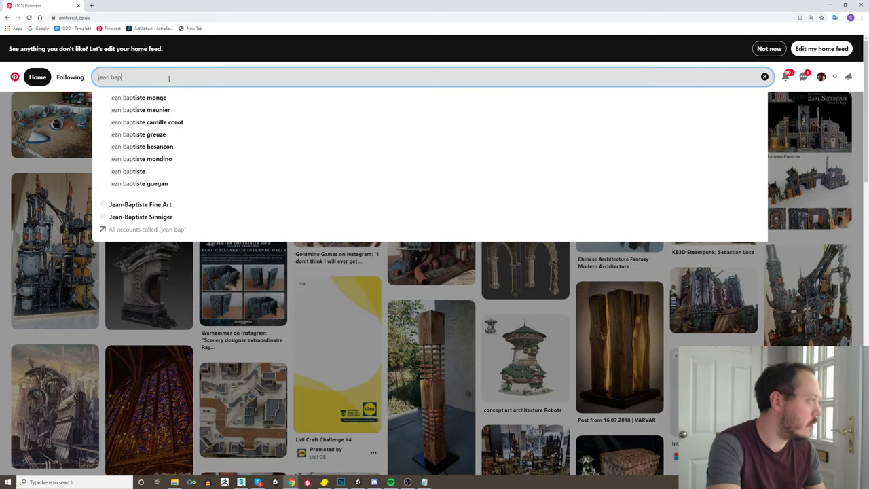
{"action": "left_click", "coordinate": [163, 97]}
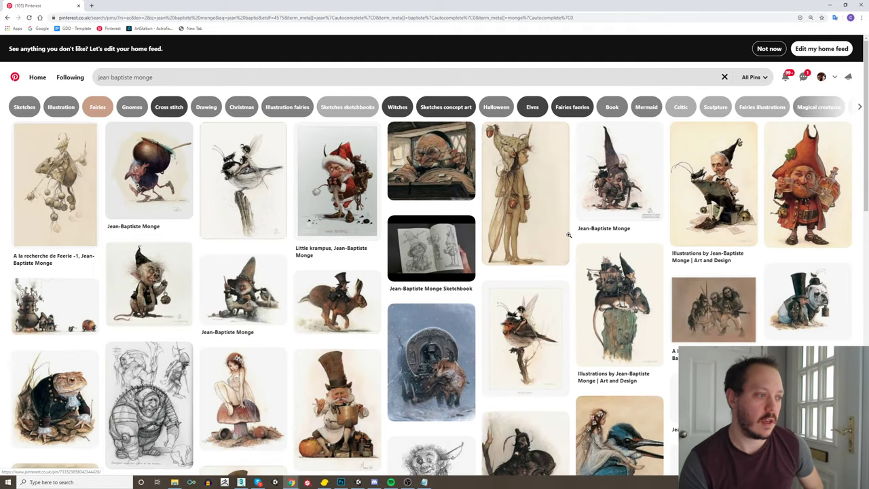
Examine the Jean-Baptiste Monge illustration of the figure at the carved wooden desk beside an owl, and its related pins, before returning to Unity
{"action": "scroll", "coordinate": [677, 273], "scroll_direction": "down", "scroll_amount": 8}
{"action": "left_click", "coordinate": [678, 273]}
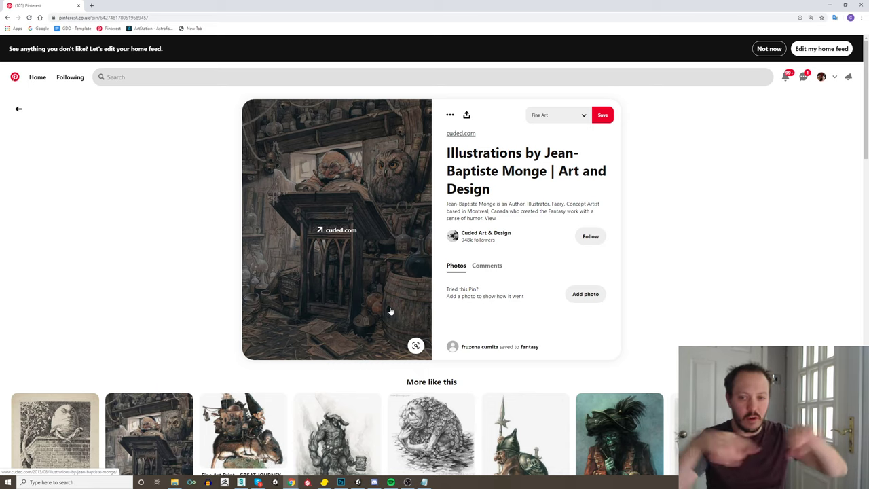
{"action": "scroll", "coordinate": [330, 305], "scroll_direction": "down", "scroll_amount": 10}
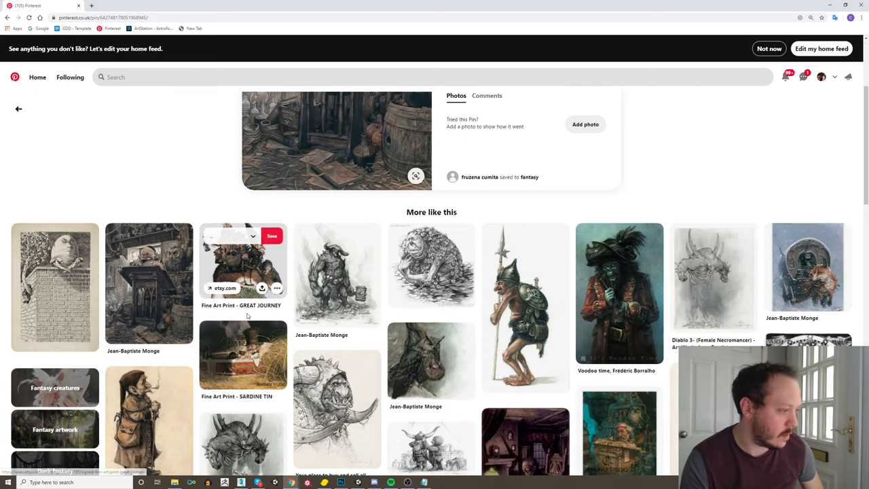
{"action": "scroll", "coordinate": [371, 324], "scroll_direction": "up", "scroll_amount": 10}
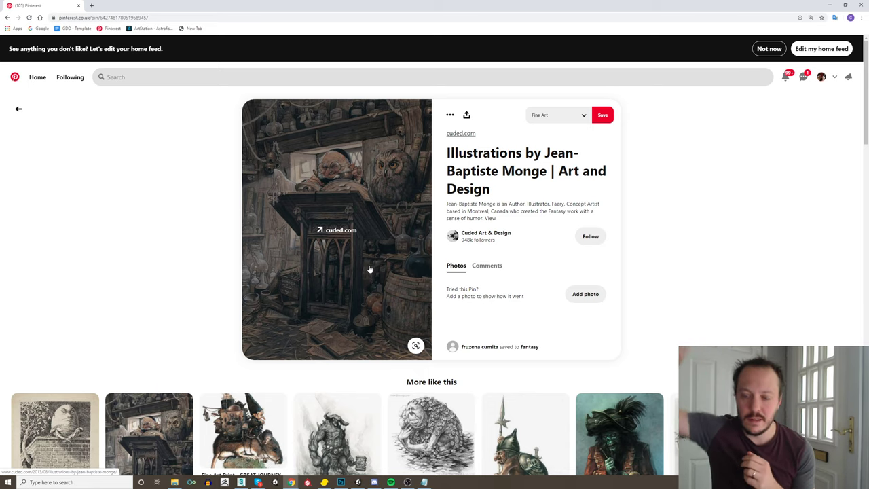
{"action": "scroll", "coordinate": [134, 131], "scroll_direction": "down", "scroll_amount": 2}
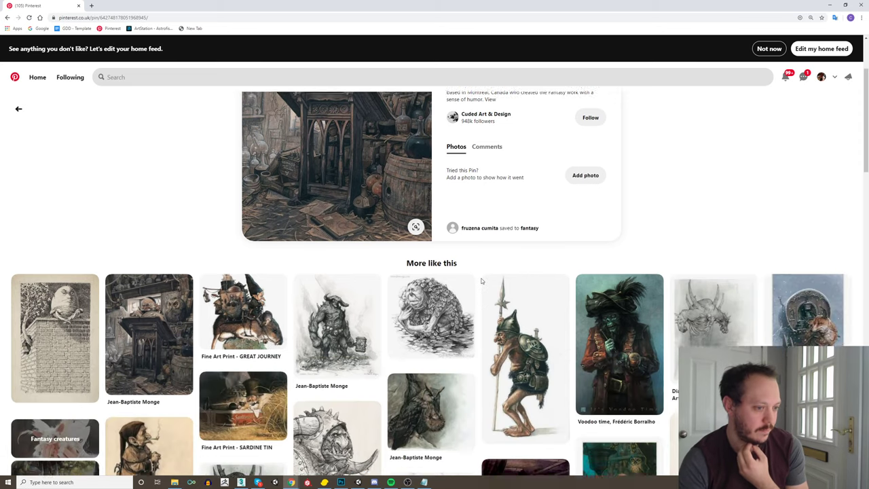
{"action": "scroll", "coordinate": [471, 274], "scroll_direction": "up", "scroll_amount": 2}
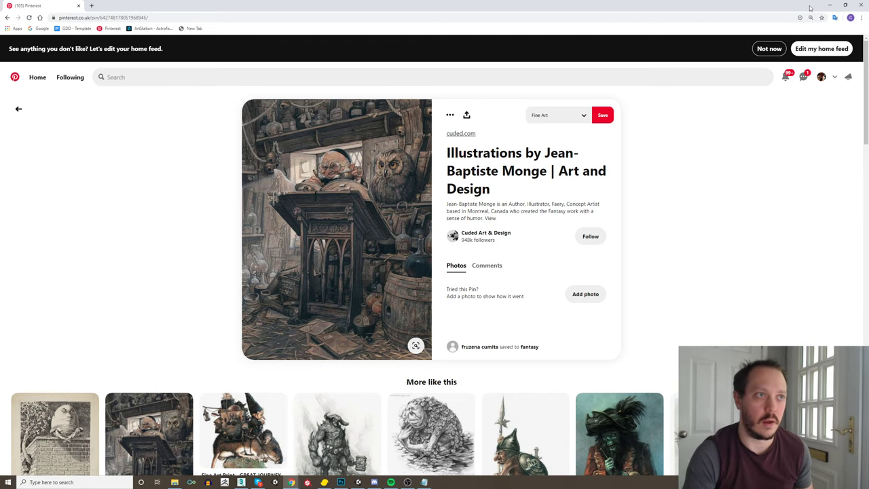
{"action": "left_click", "coordinate": [830, 5]}
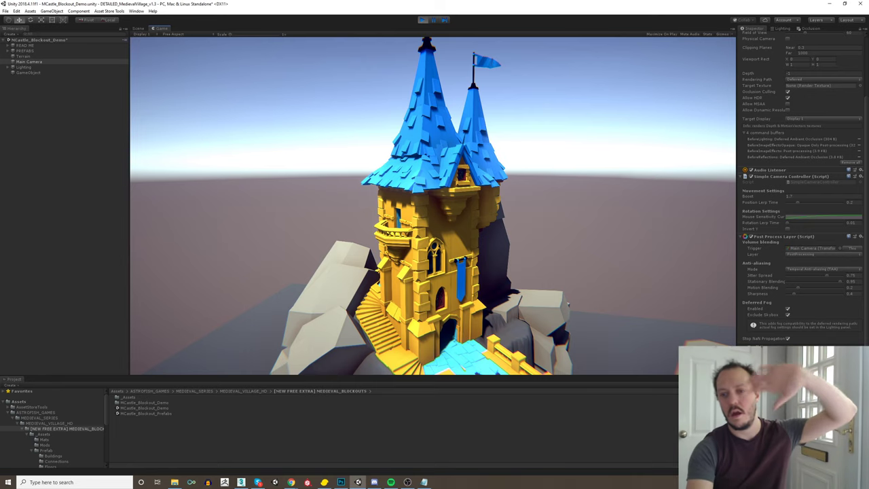